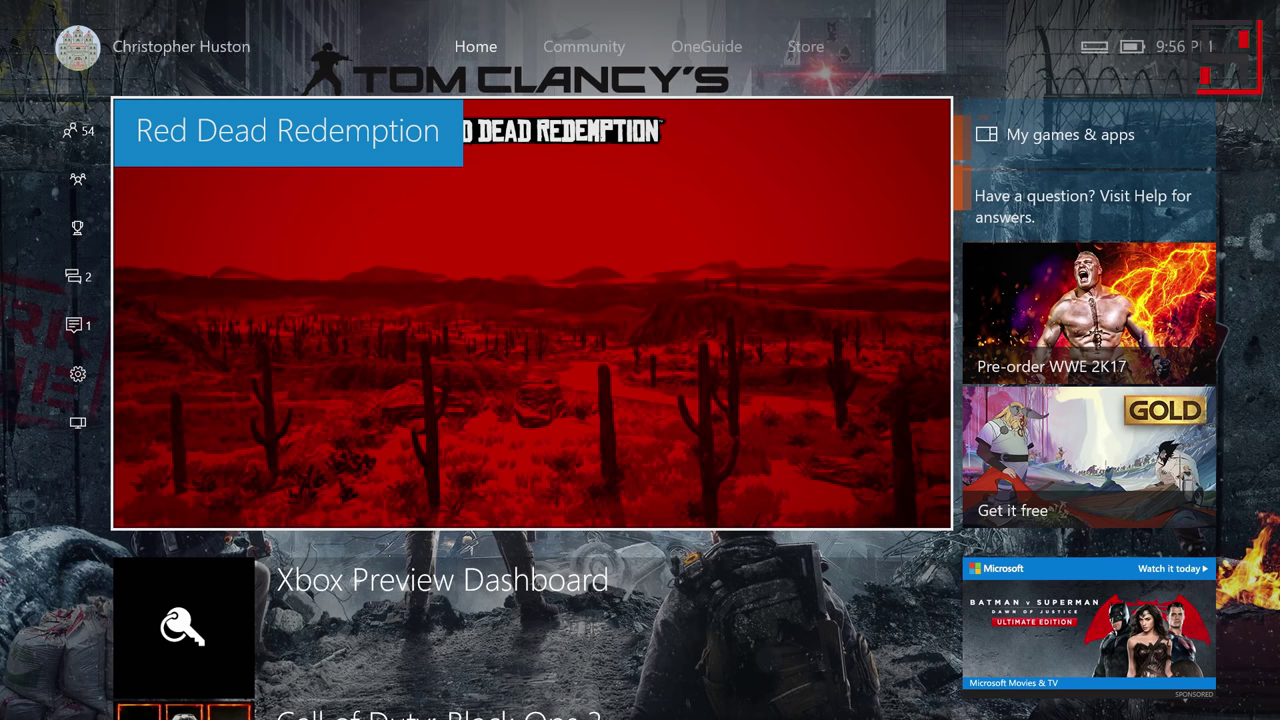
Open My games & apps from Home and show the Ready to install collection.
key("Right")
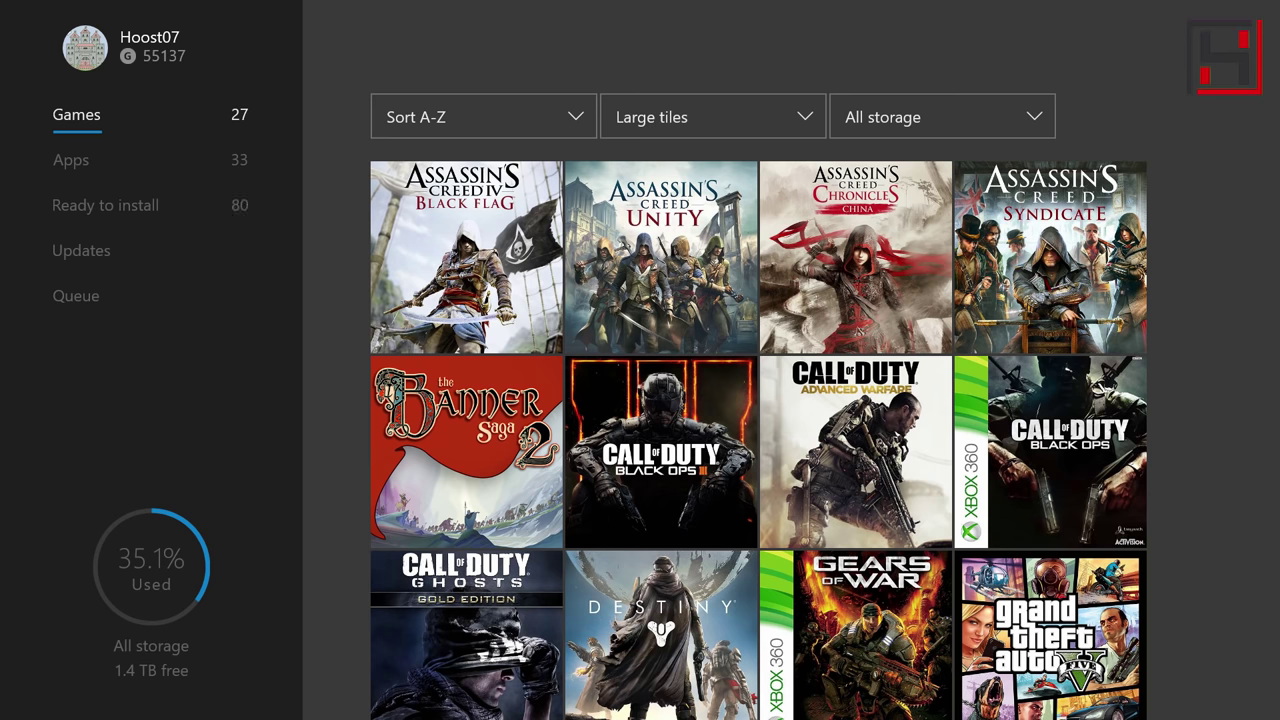
key("Down")
key("Down")
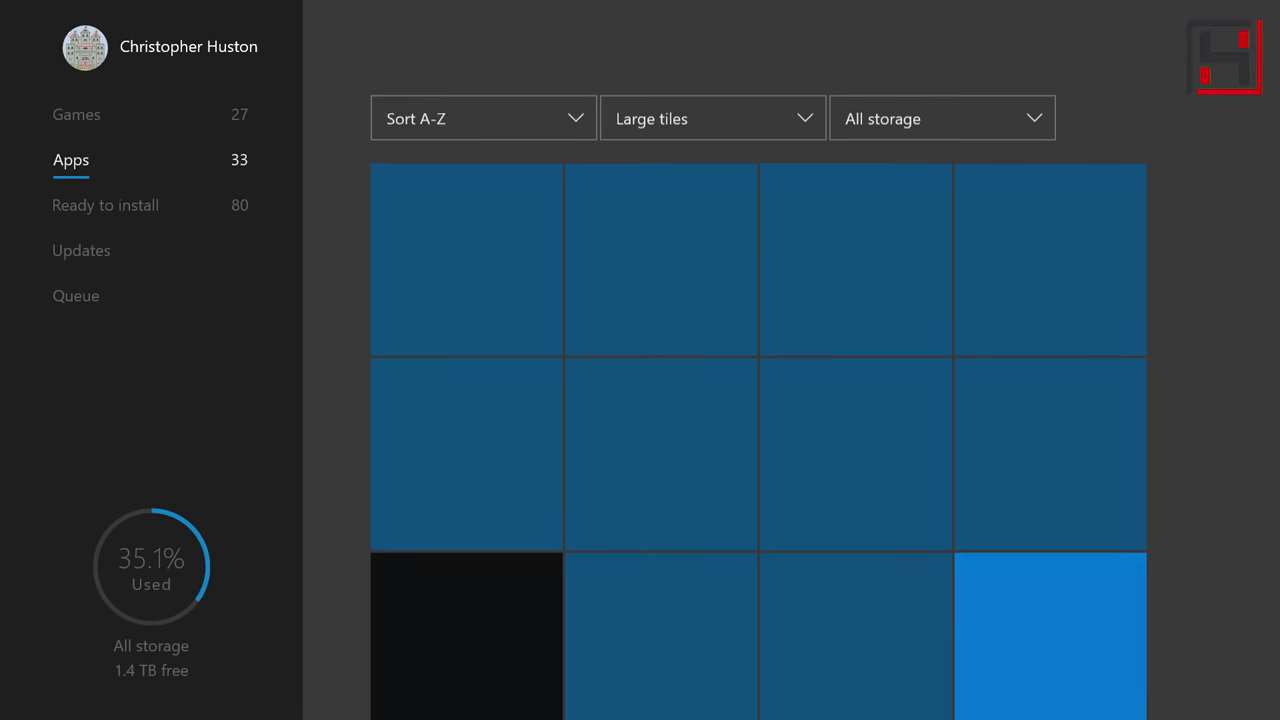
key("Down")
key("Up")
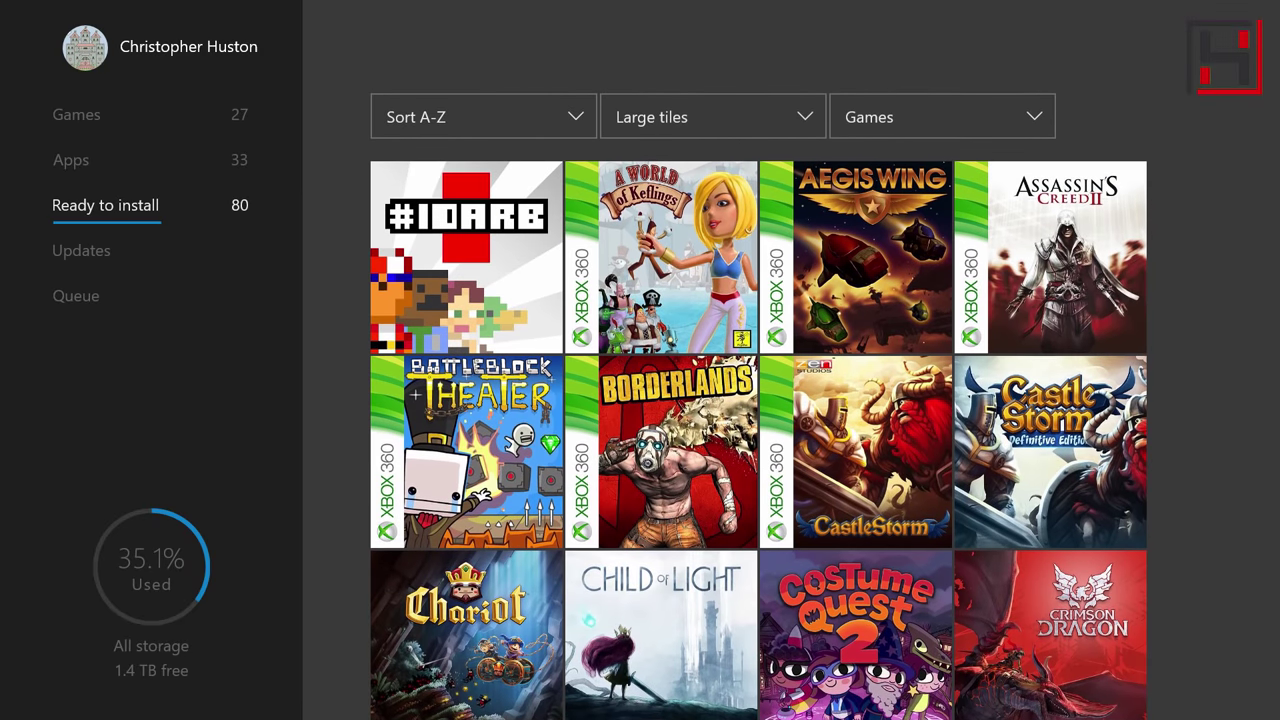
Bring up the install prompt for Assassin's Creed II from the Ready to install games and dismiss it.
key("Right")
key("Right")
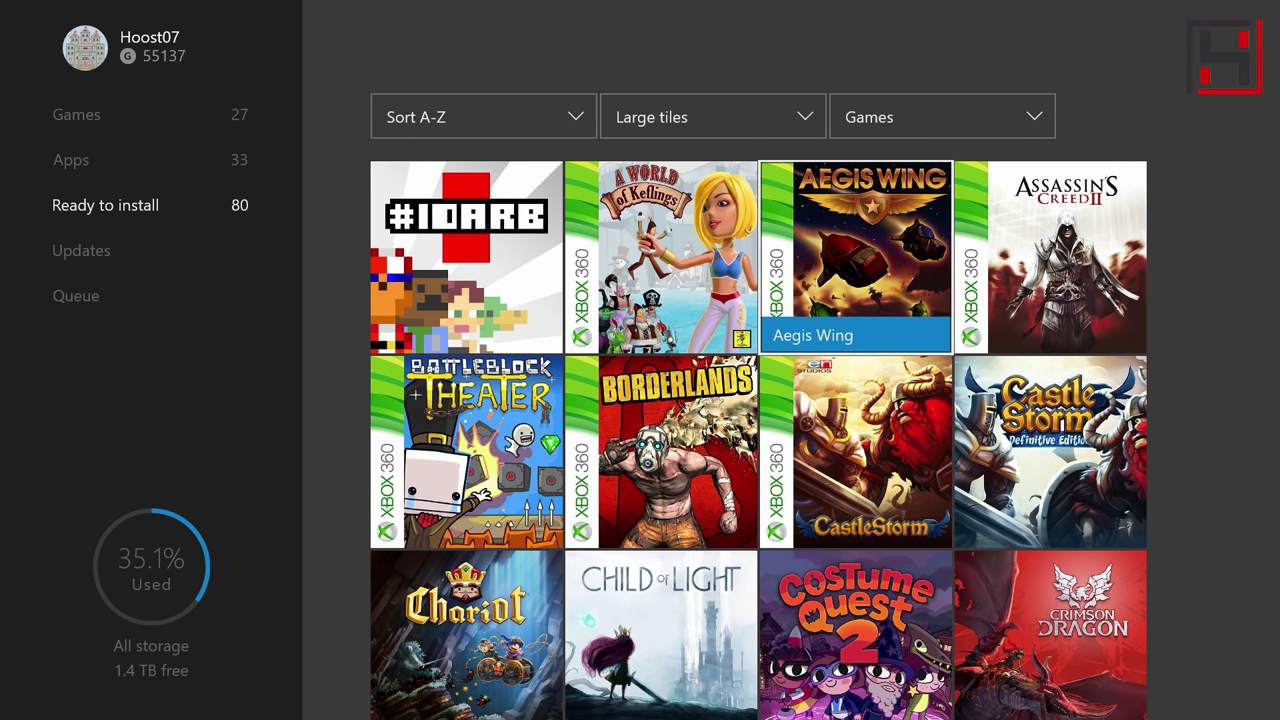
key("Right")
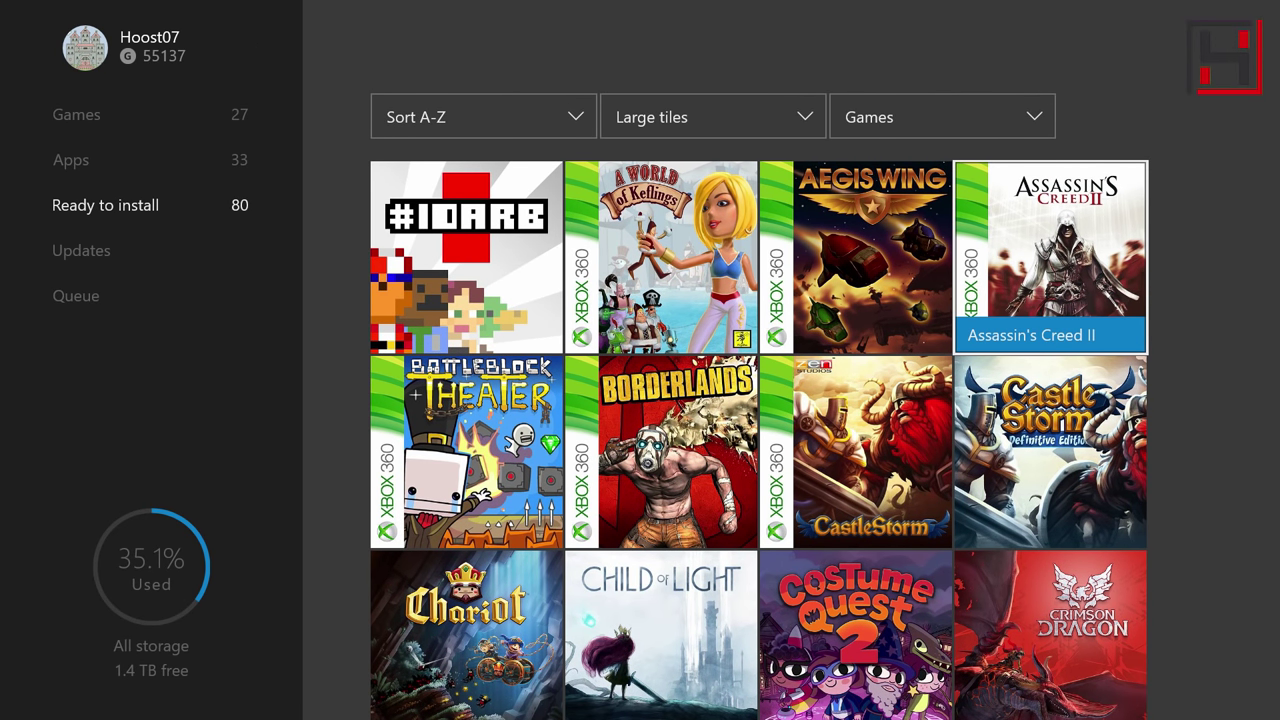
key("Return")
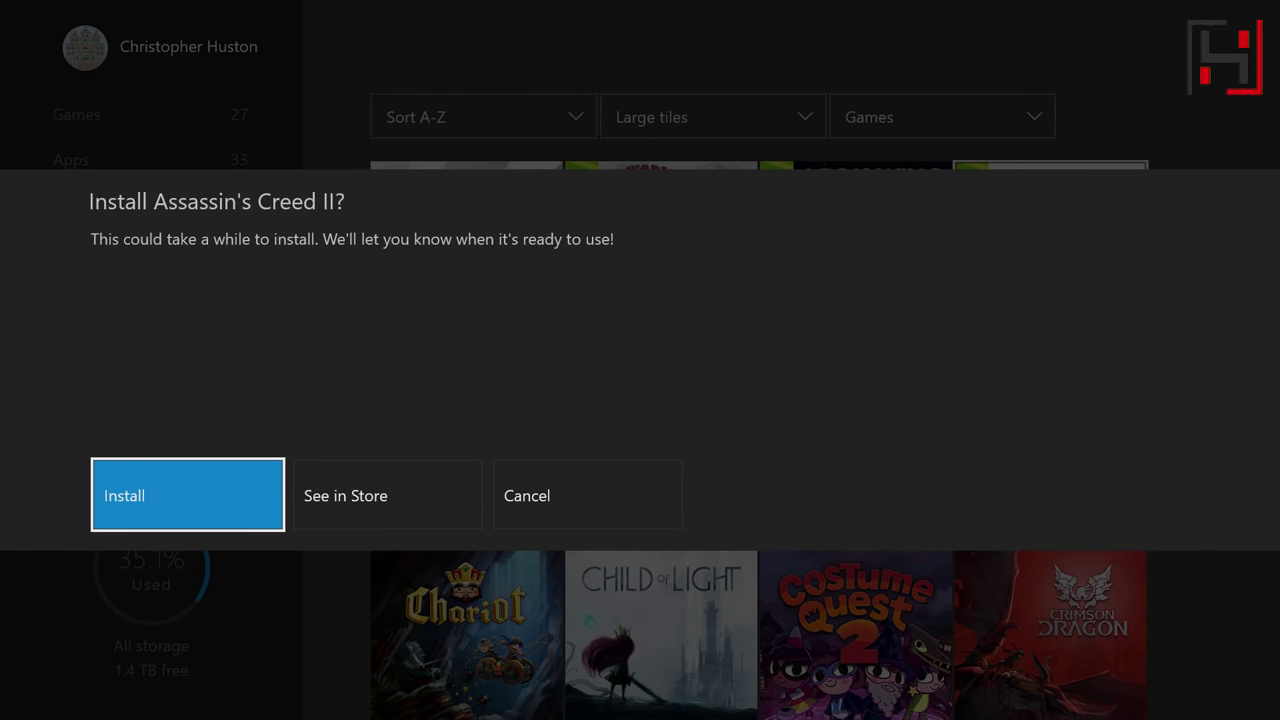
key("Return")
key("Left")
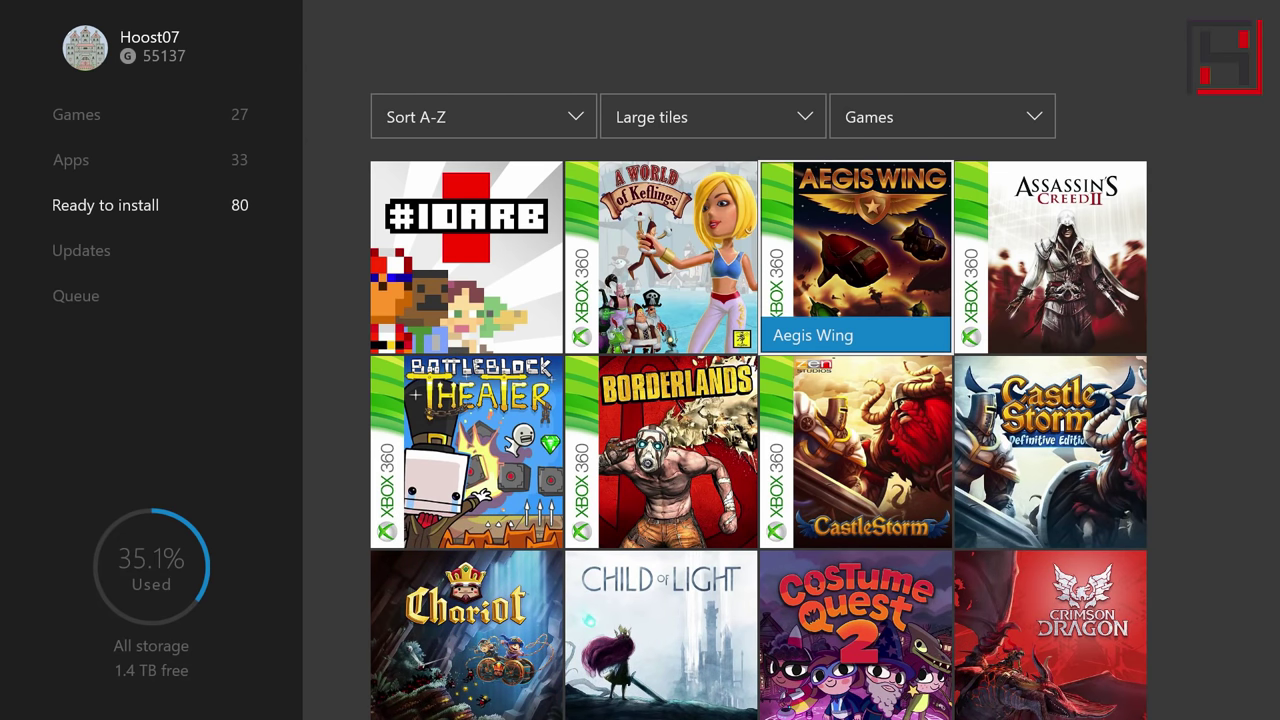
Browse the Ready to install games from Aegis Wing down to Pool Nation FX, noting the Xbox 360 titles.
key("Down")
key("Left")
key("Down")
key("Down")
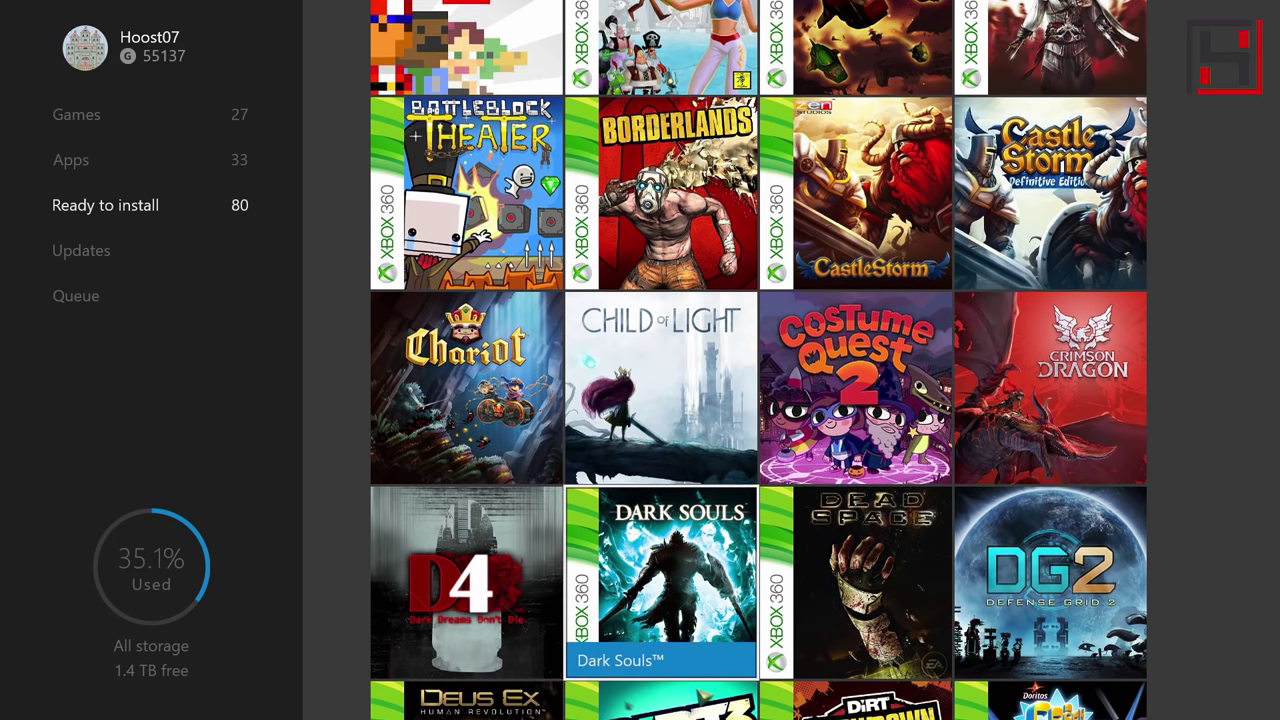
key("Right")
key("Down")
key("Down")
key("Left")
key("Left")
key("Right")
key("Down")
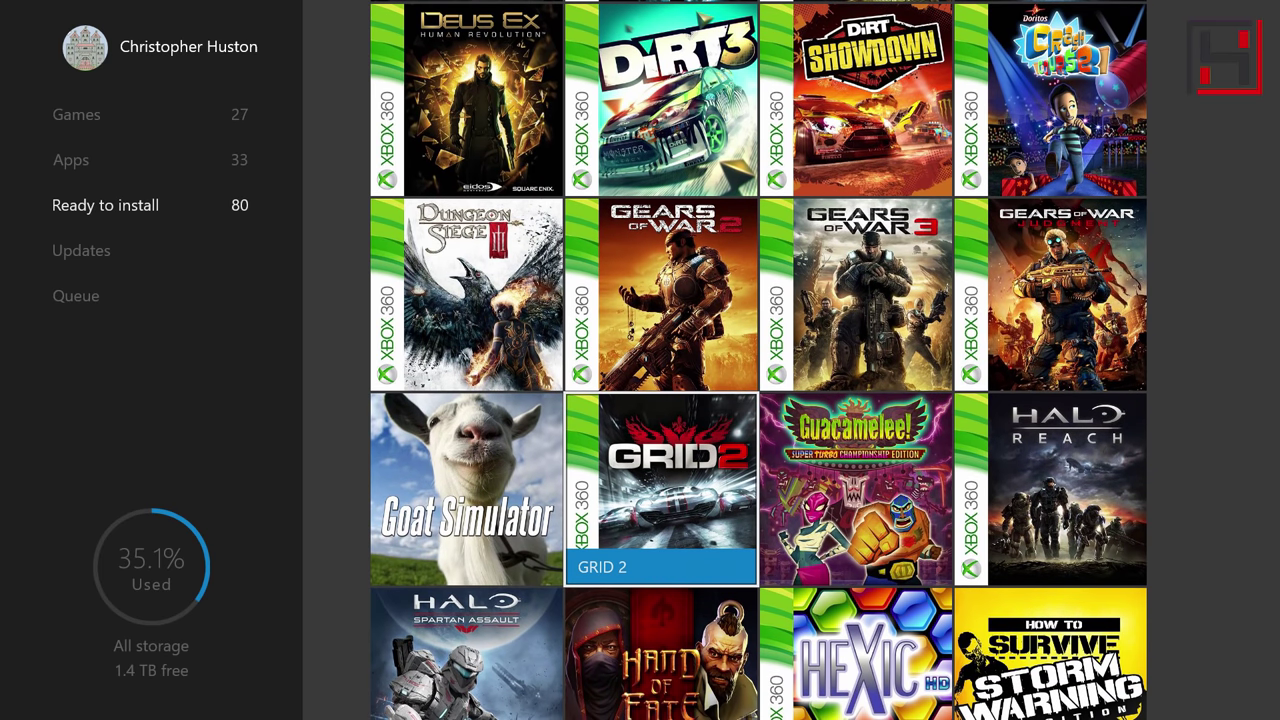
key("Down")
key("Down")
key("Down")
key("Down")
key("Down")
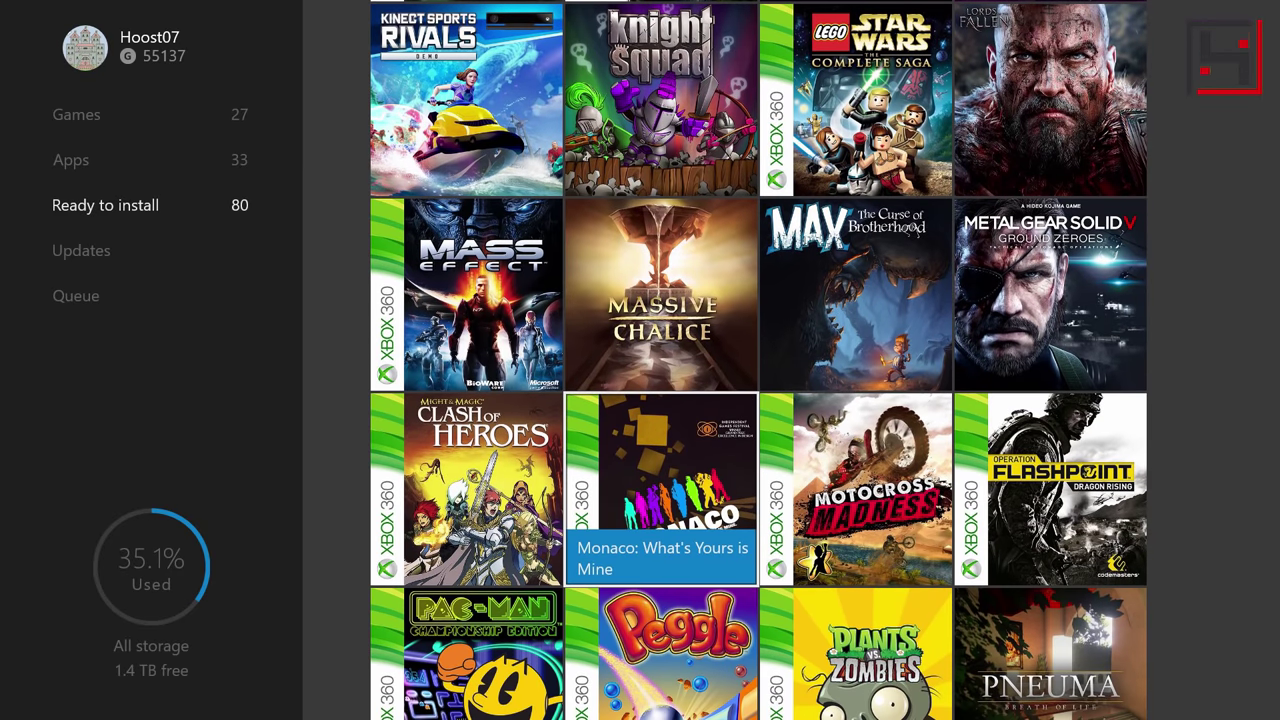
key("Left")
key("Down")
key("Down")
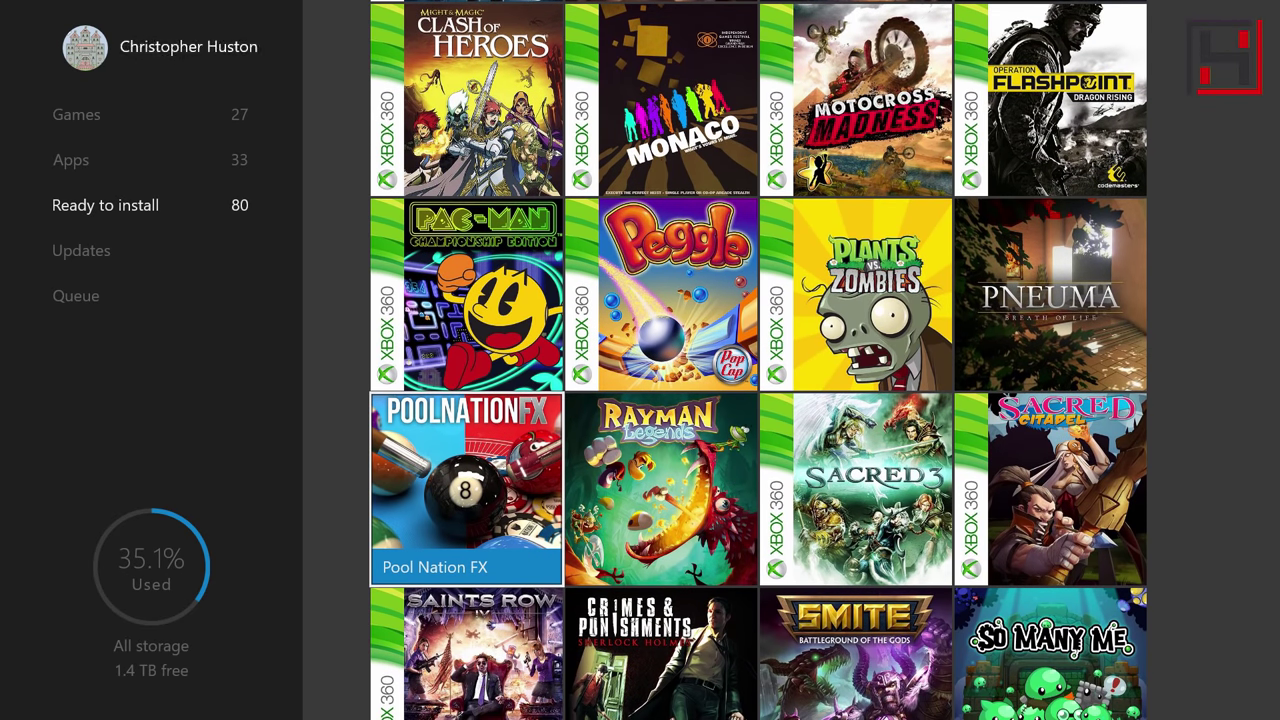
Return to Home, then reopen My games & apps at the Queue section.
key("super")
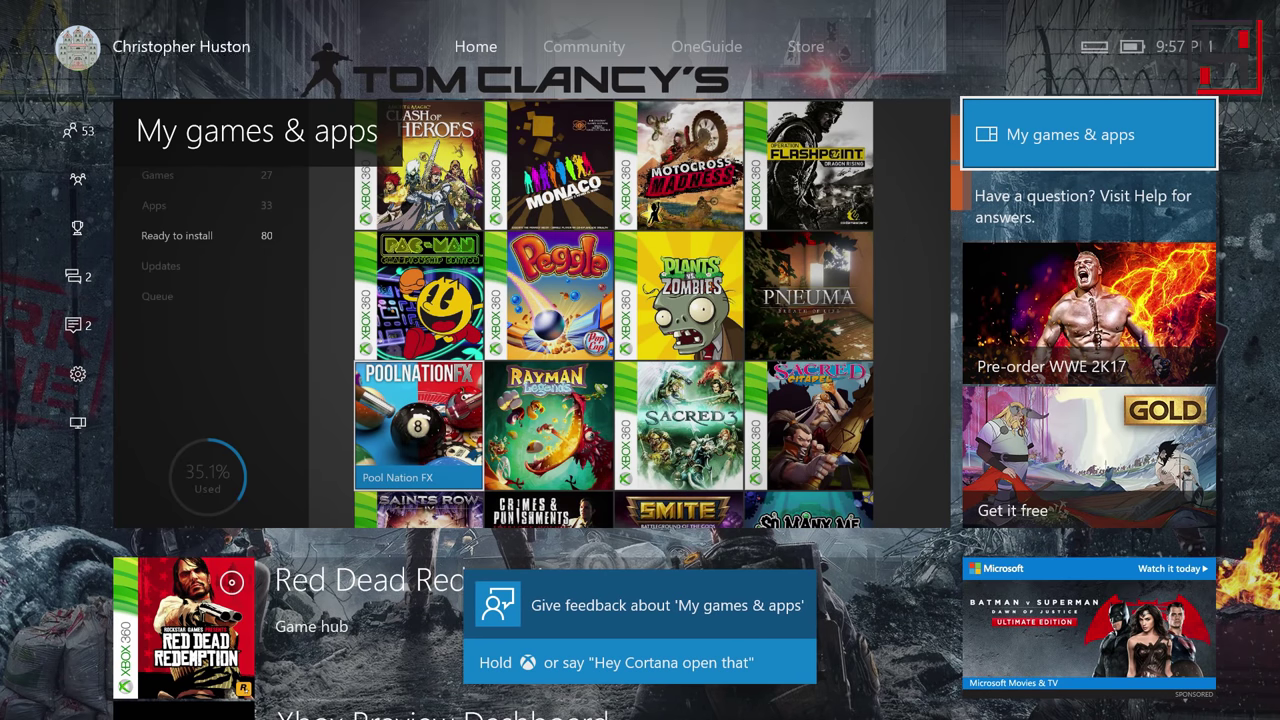
key("Left")
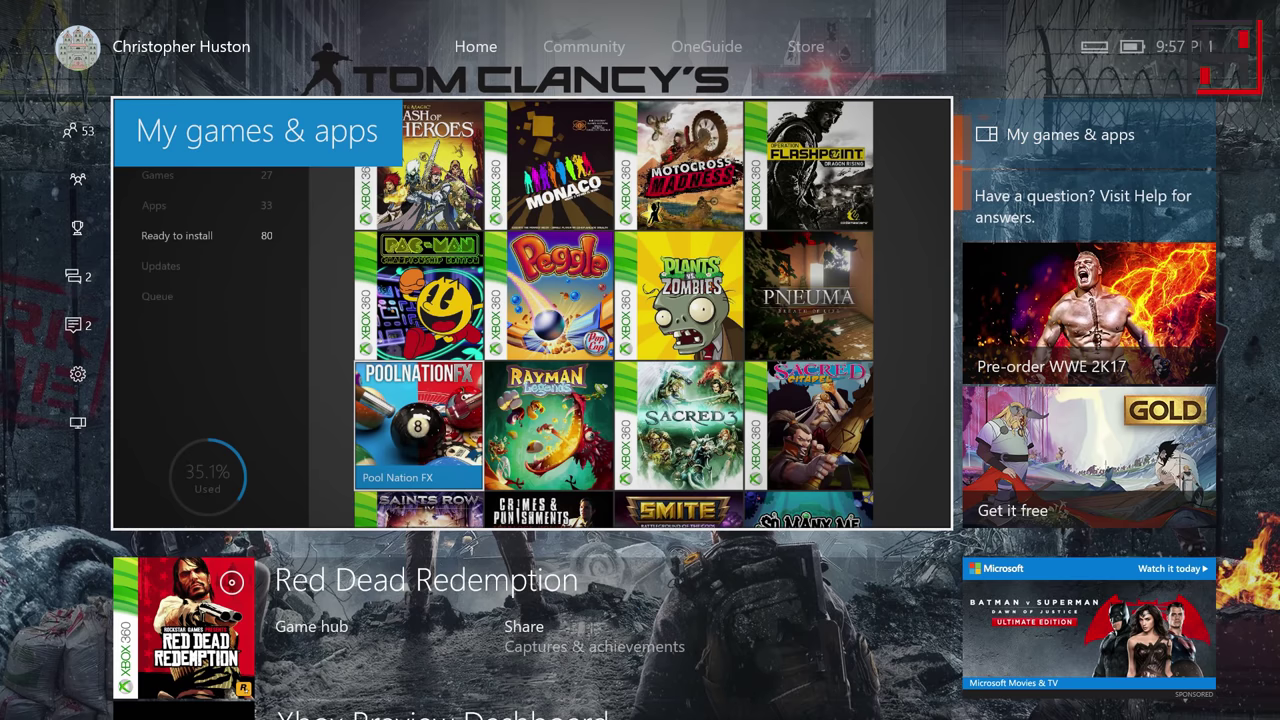
key("Return")
key("Down")
key("Down")
key("Left")
key("Down")
key("Down")
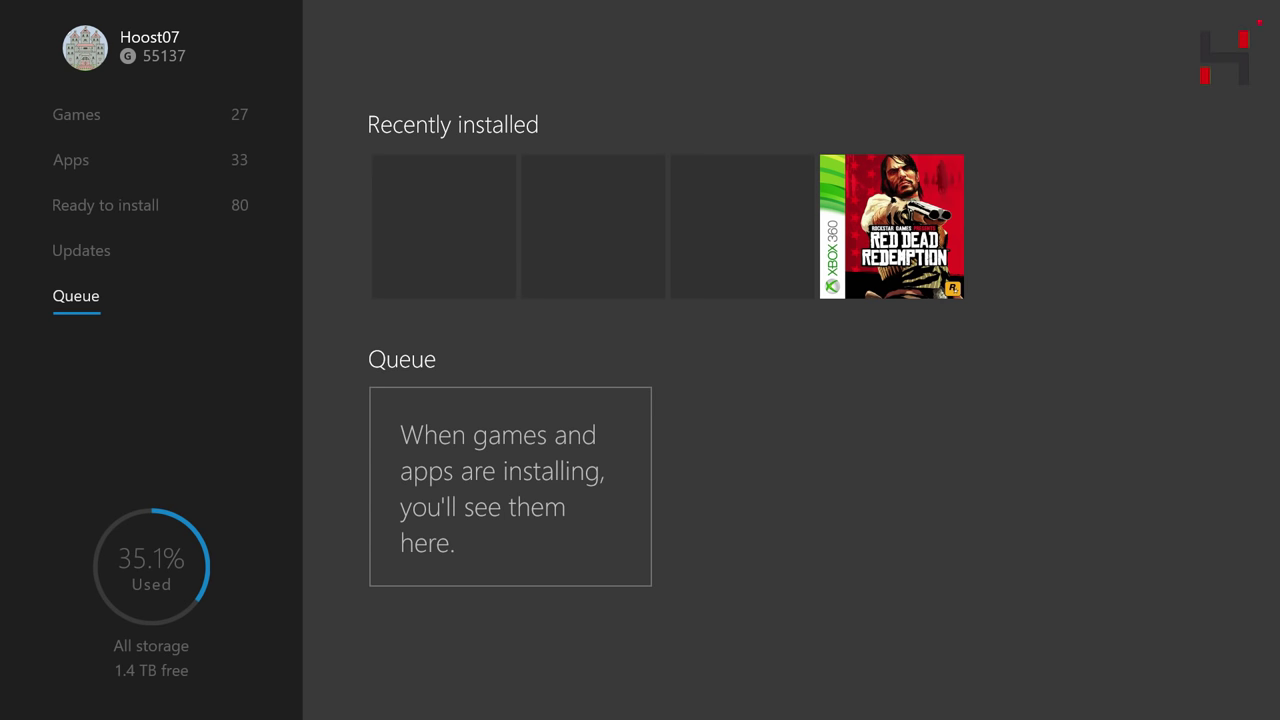
Check the options for Red Dead Redemption under Recently installed.
key("Right")
key("Right")
key("Right")
key("Right")
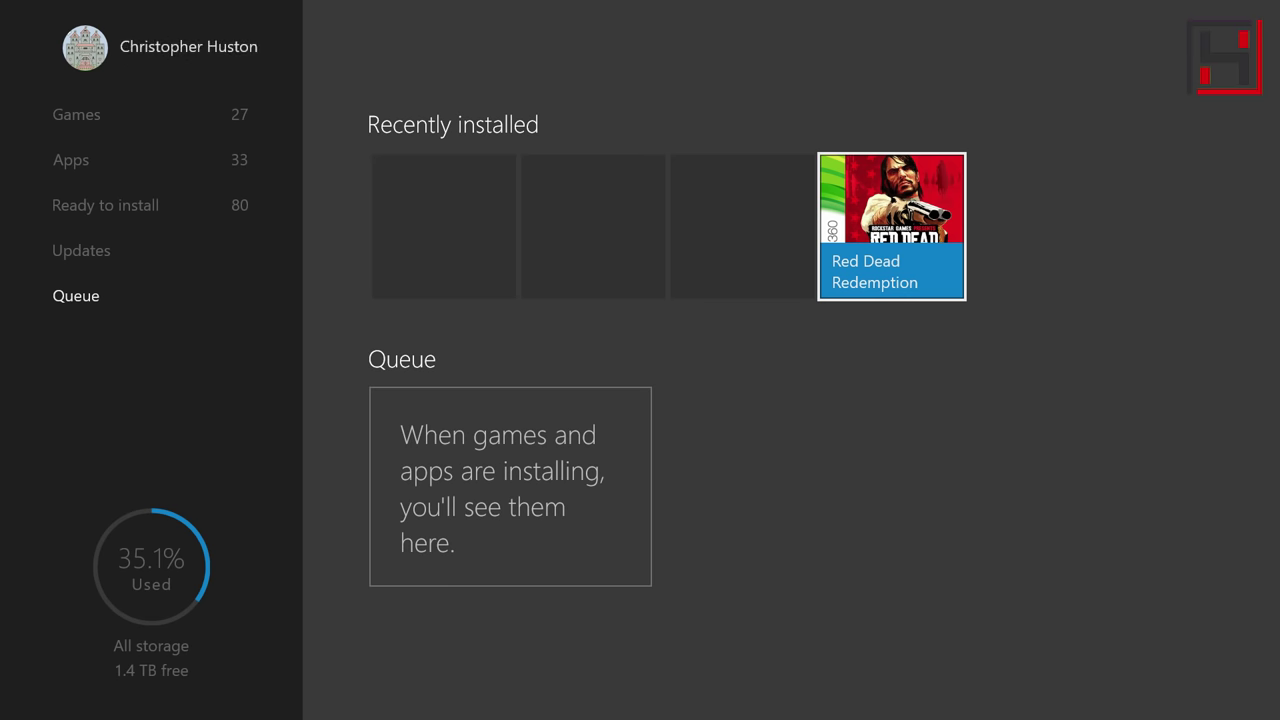
key("Menu")
key("Escape")
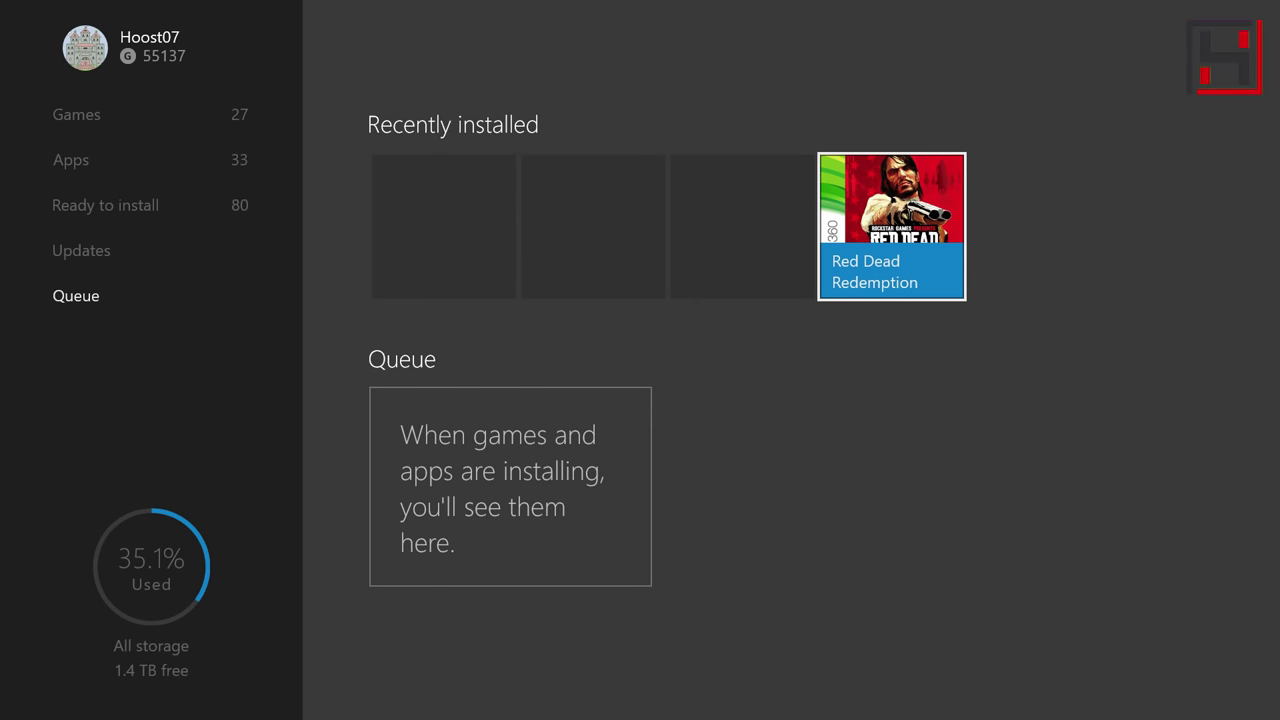
key("Escape")
key("Down")
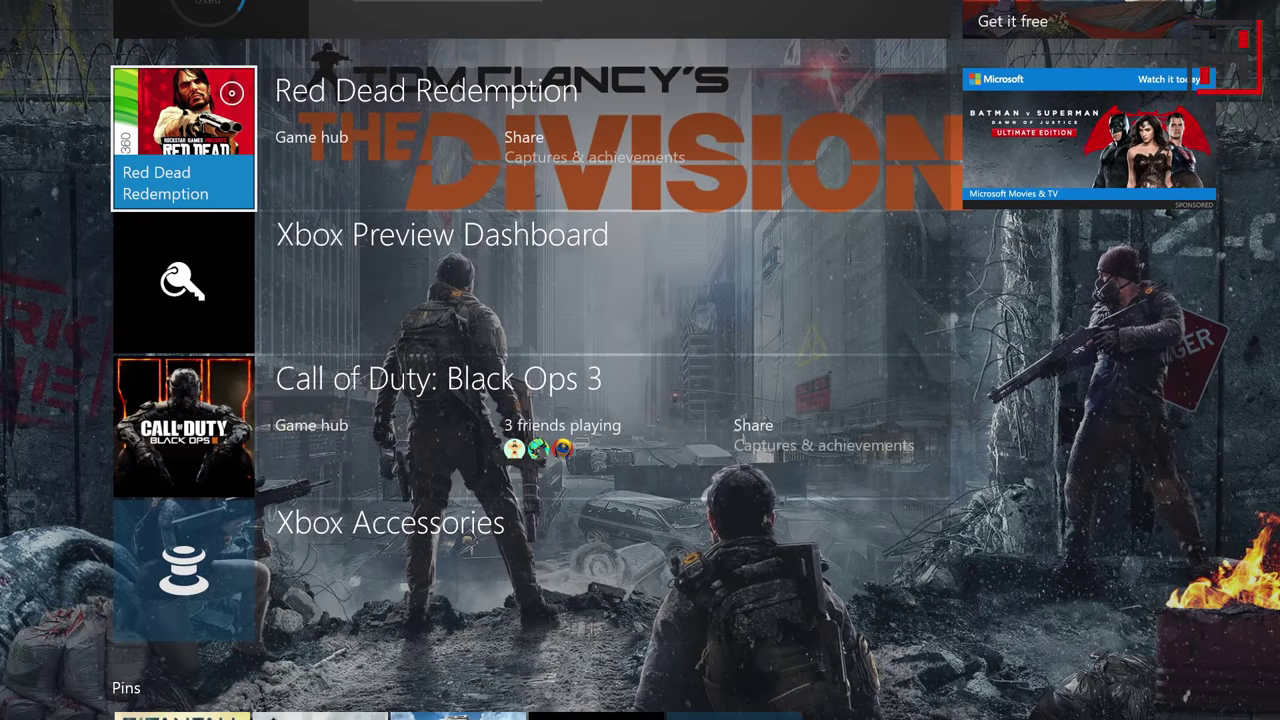
key("Return")
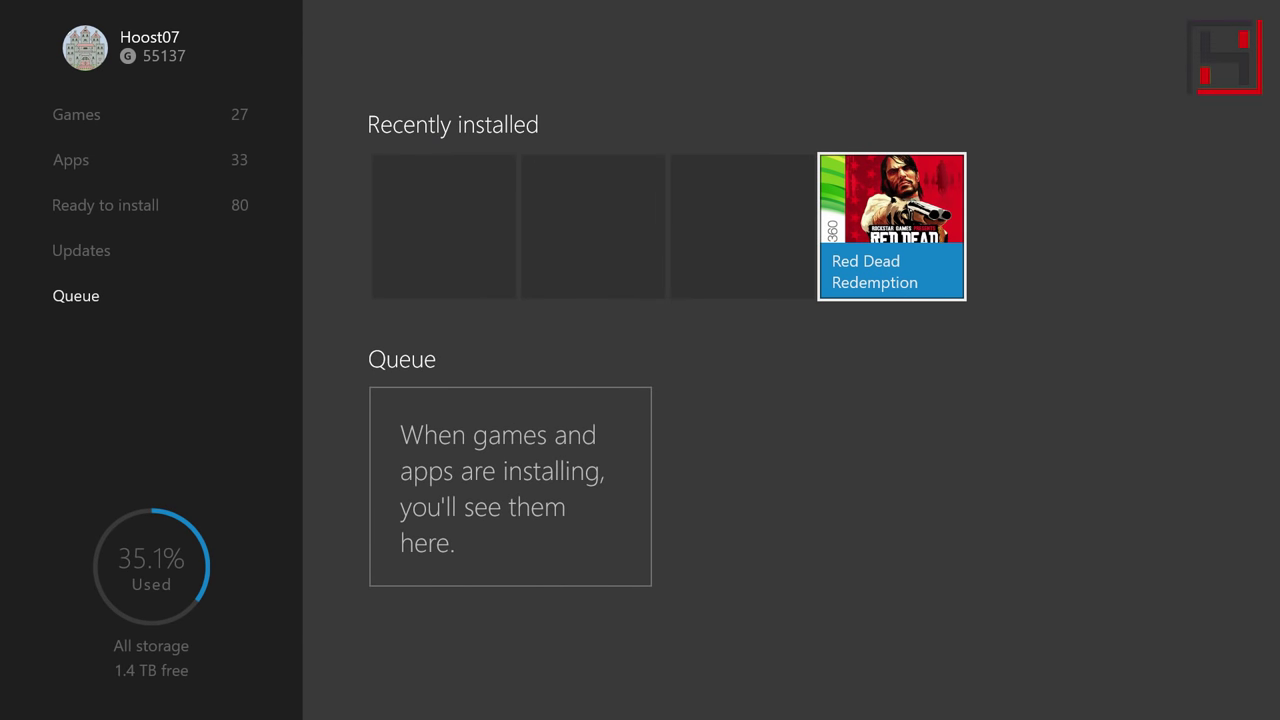
Find Red Dead Redemption in the installed Games collection and open its Manage game page.
key("Up")
key("Up")
key("Up")
key("Up")
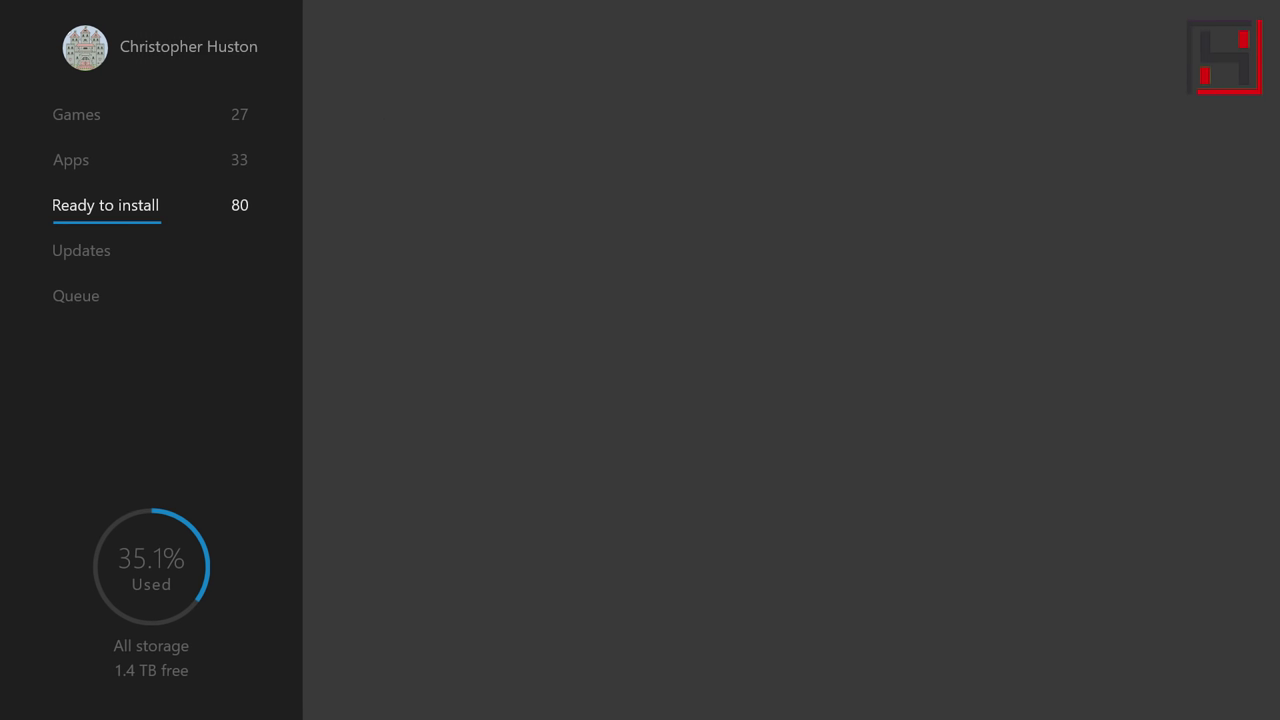
key("Right")
key("Down")
key("Down")
key("Down")
key("Down")
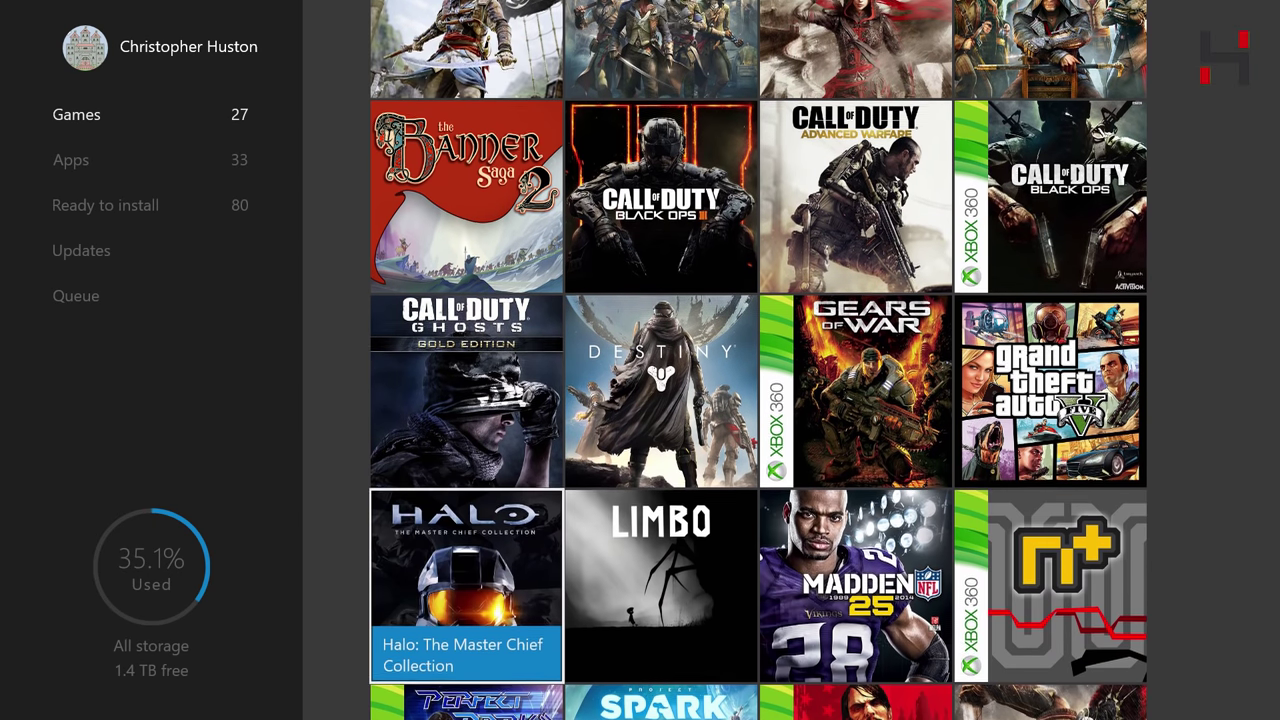
key("Right")
key("Right")
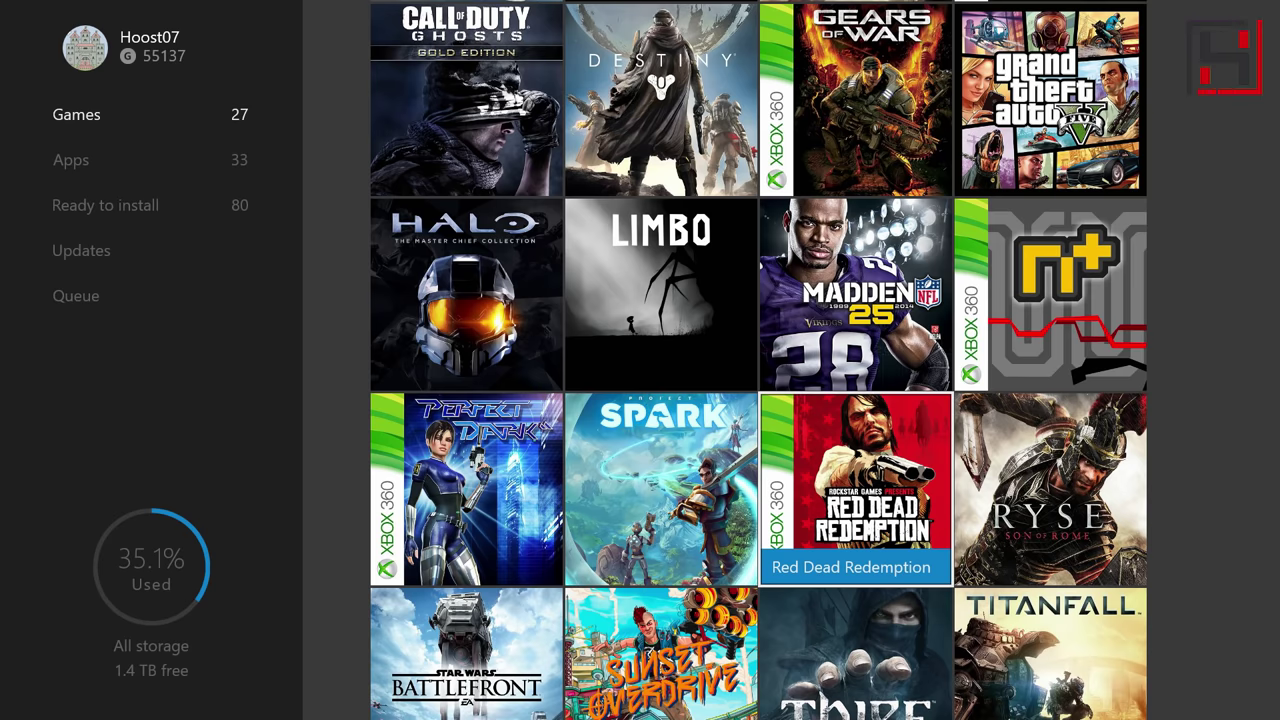
key("Menu")
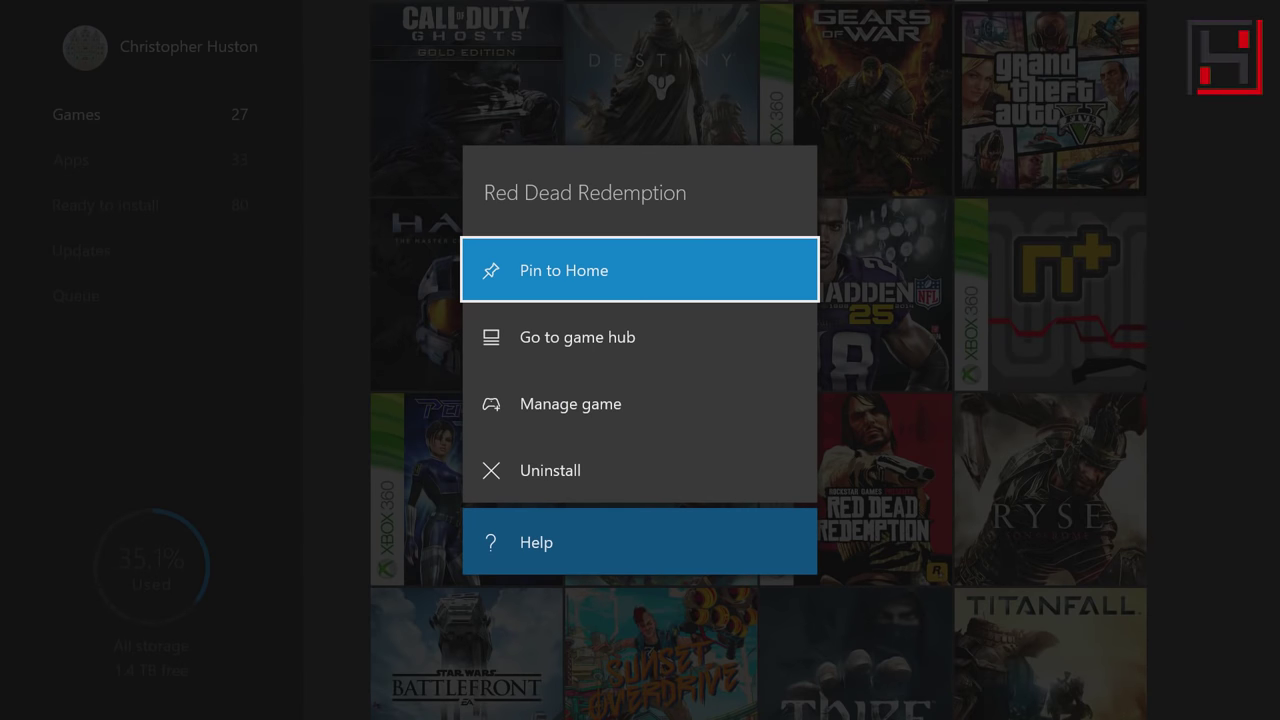
key("Down")
key("Down")
key("Return")
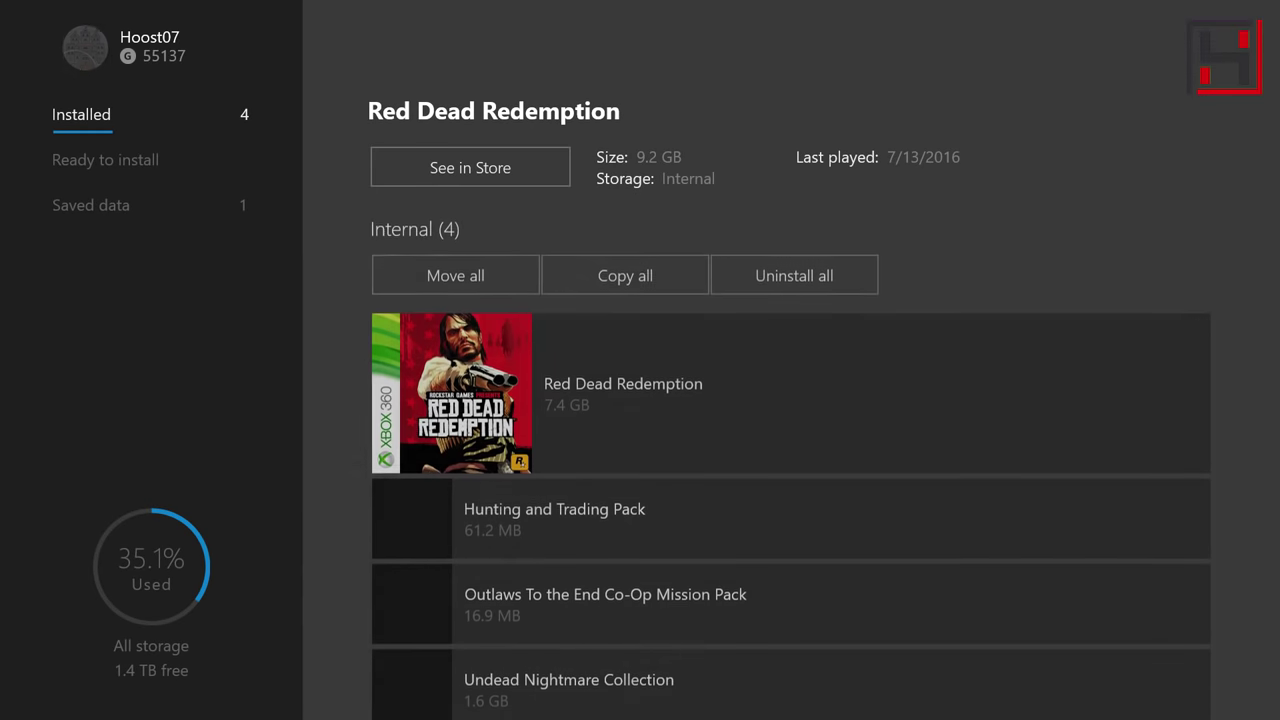
Examine the installed content of Red Dead Redemption, including its add-on packs.
key("Right")
key("Down")
key("Down")
key("Down")
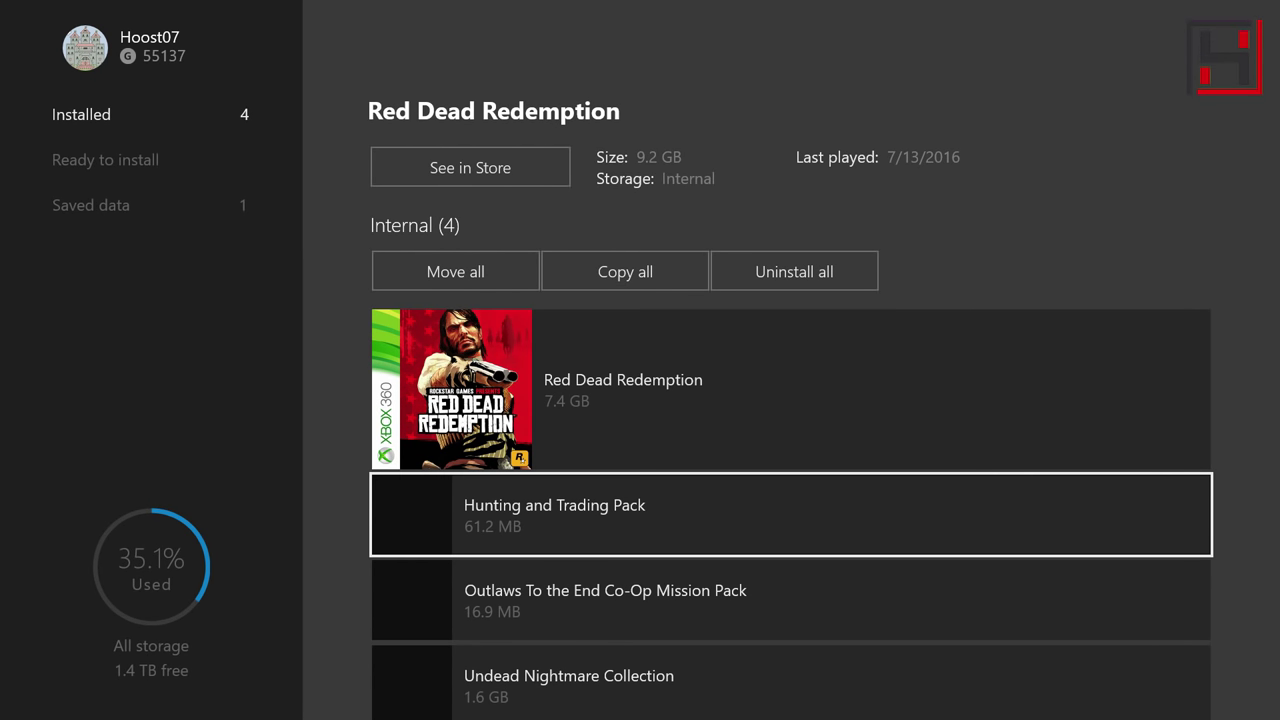
key("Up")
key("Up")
key("Up")
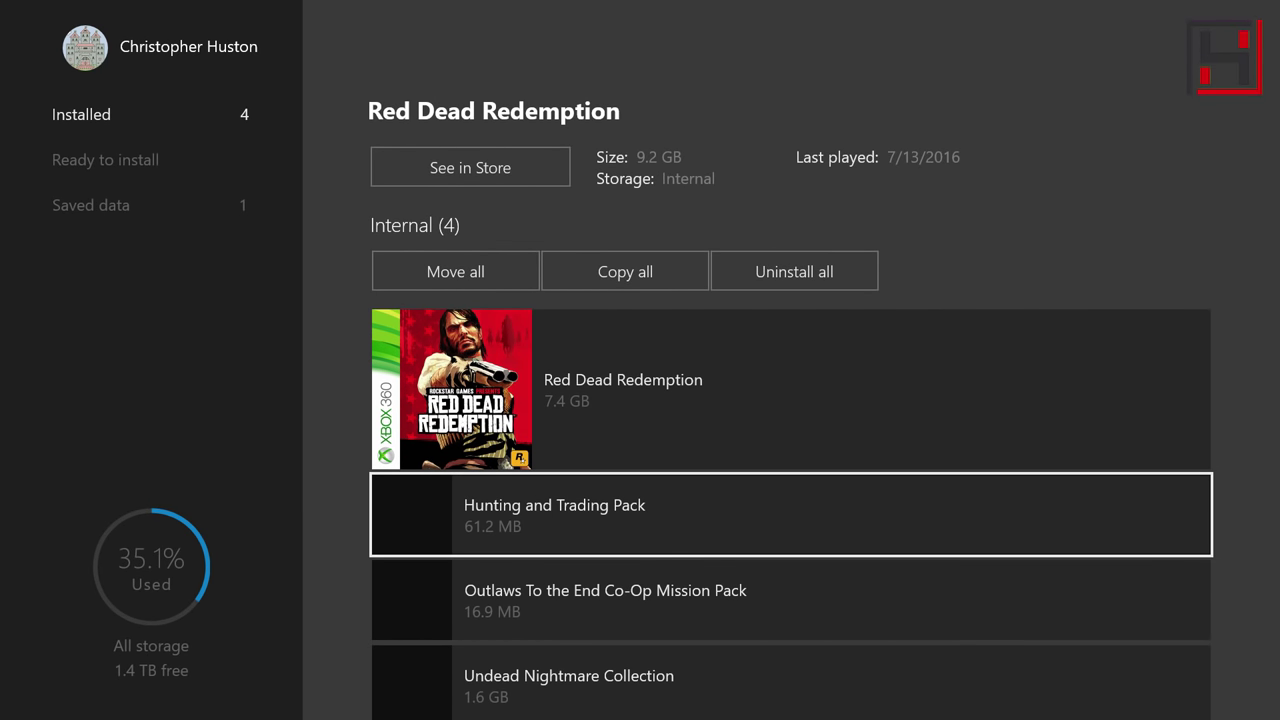
key("Down")
key("Up")
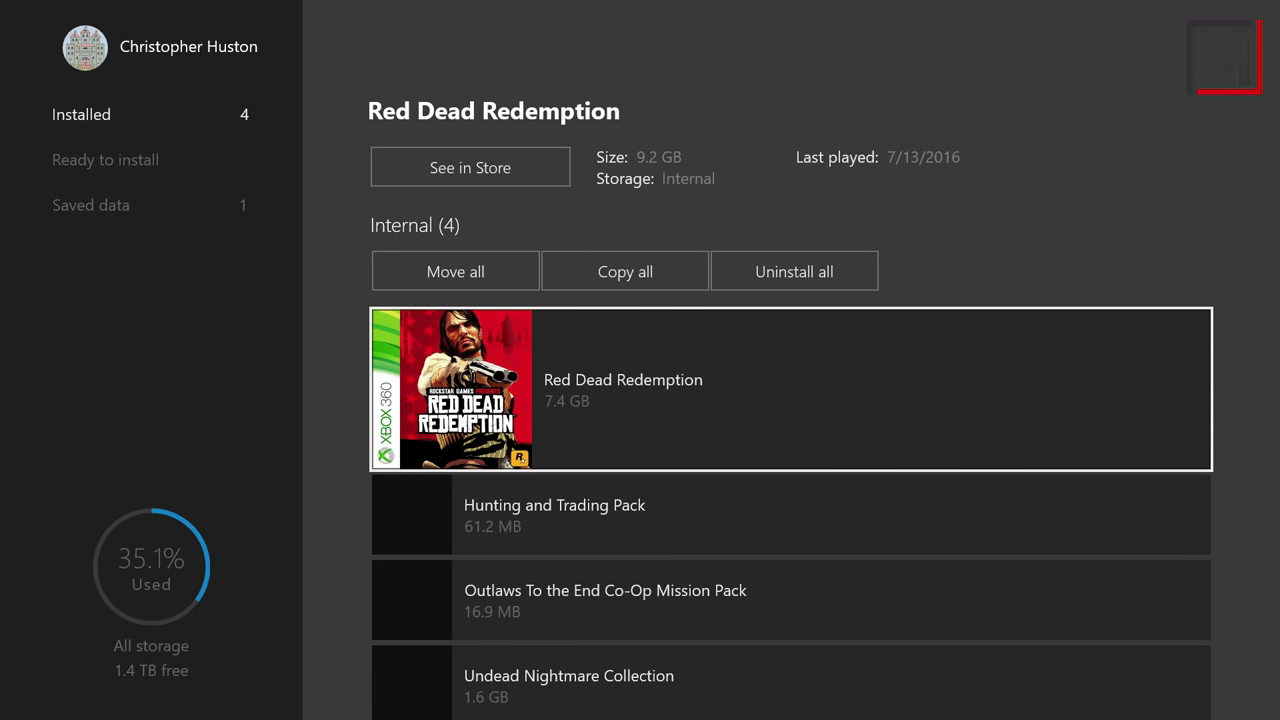
Check the Ready to install content for Red Dead Redemption and return to the Games collection.
key("Left")
key("Down")
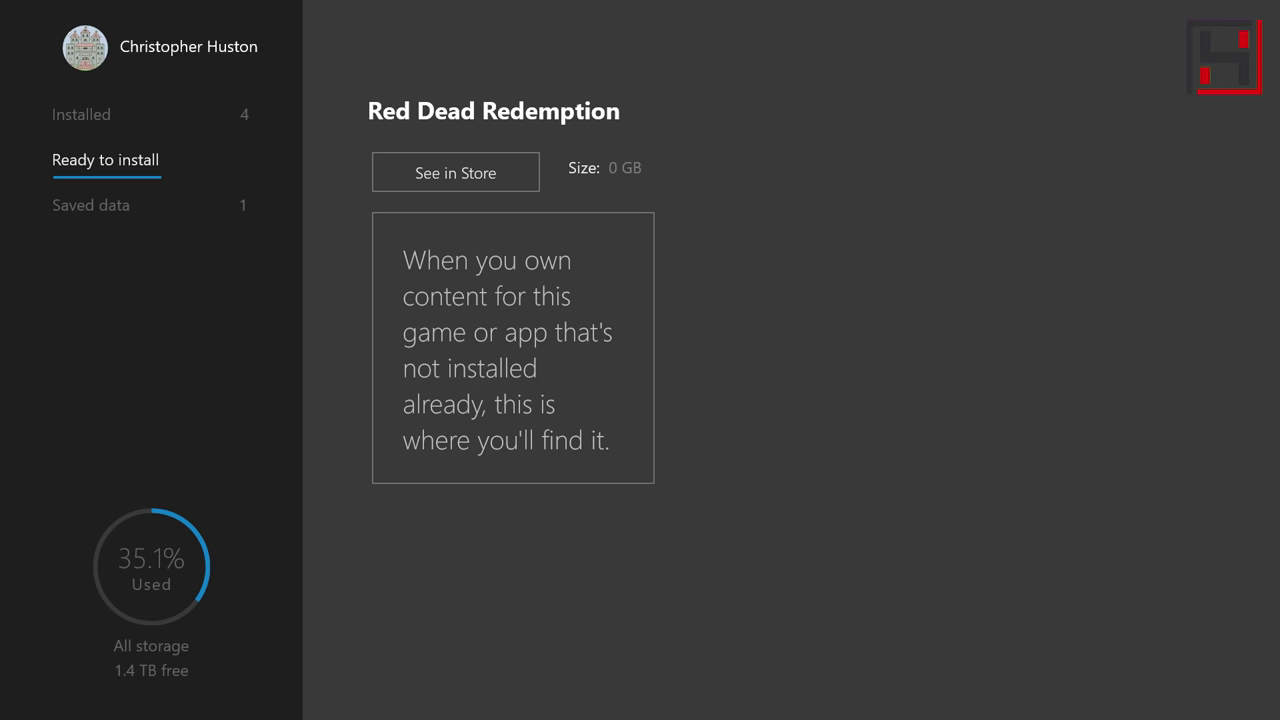
key("Right")
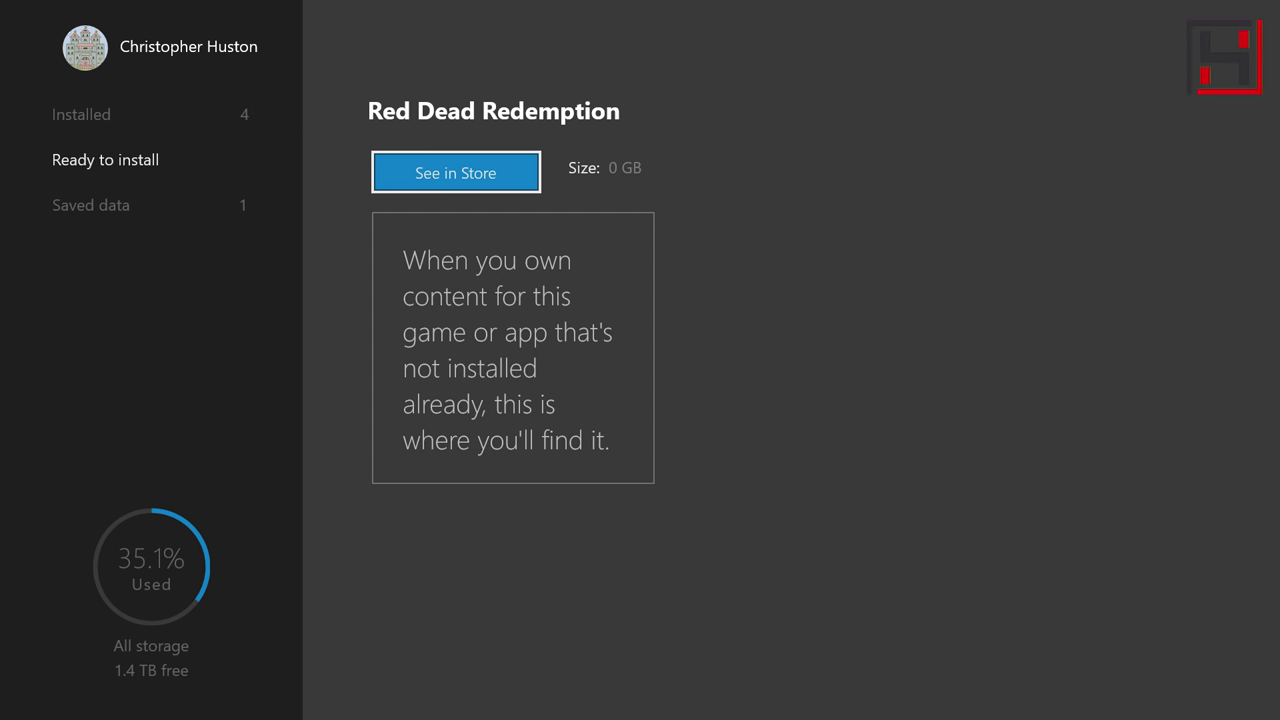
key("Left")
key("Right")
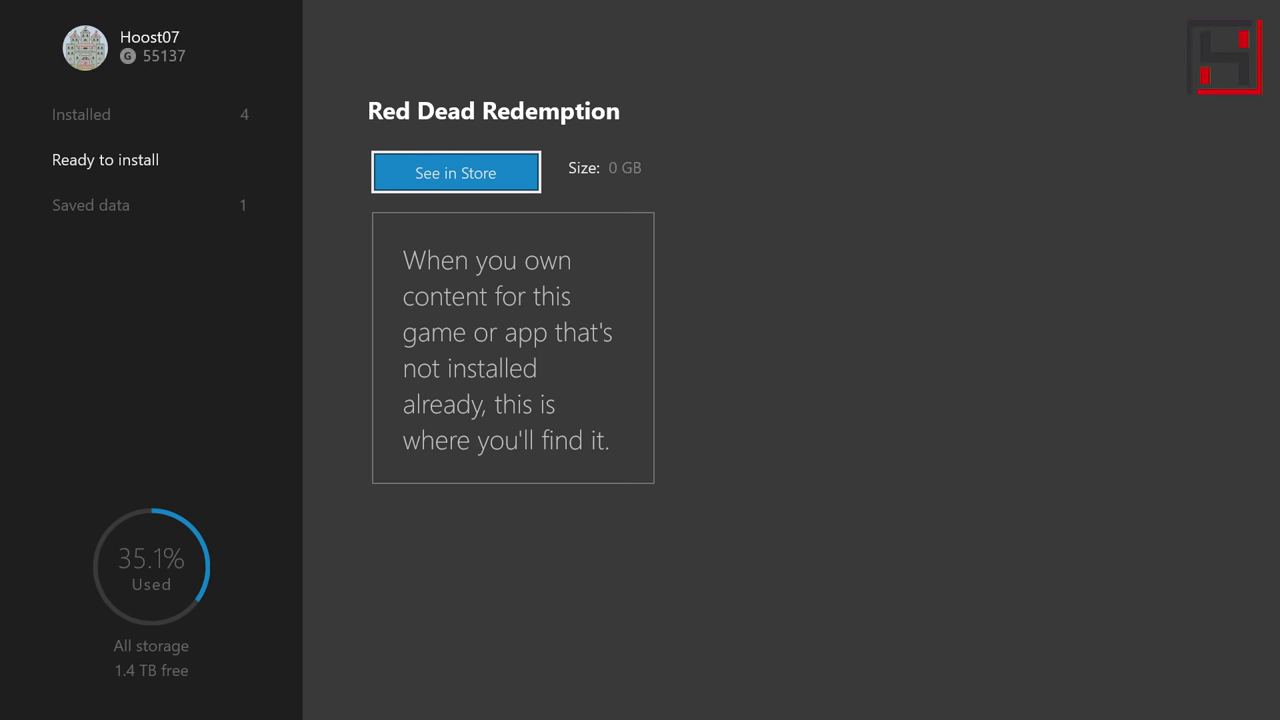
key("Left")
key("Escape")
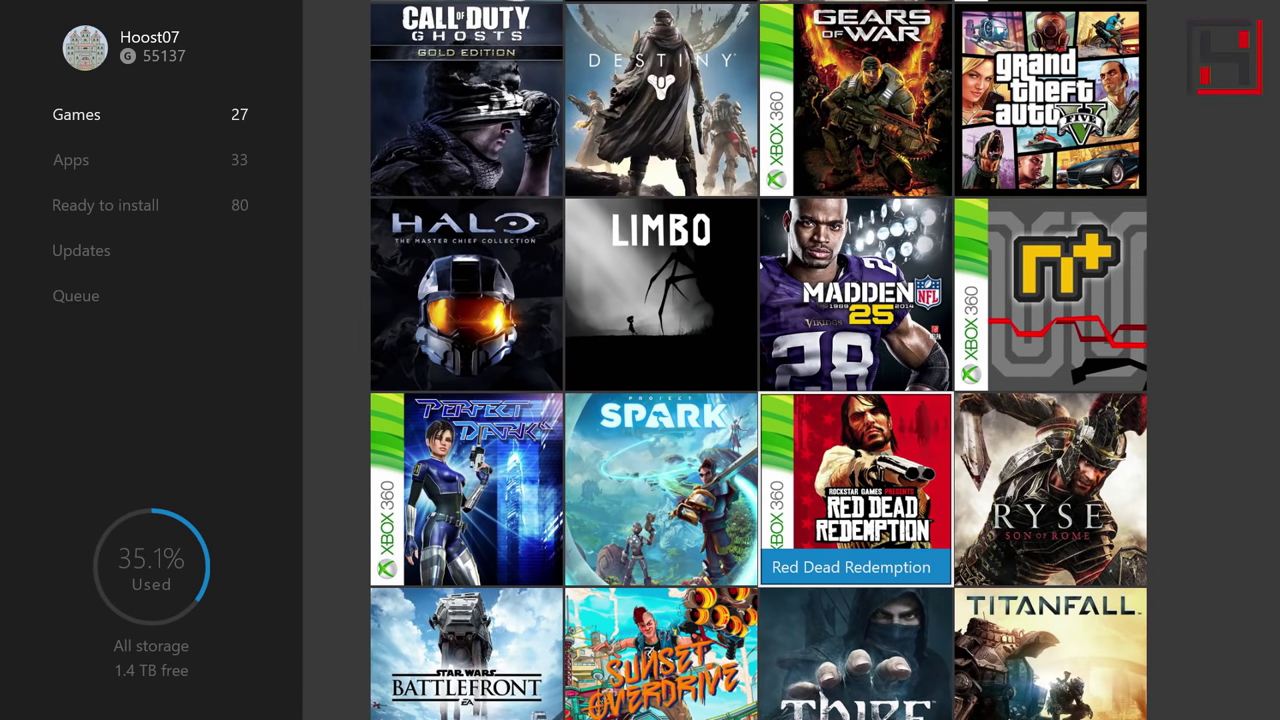
Open the Manage game page for N+ from the Games collection.
key("Up")
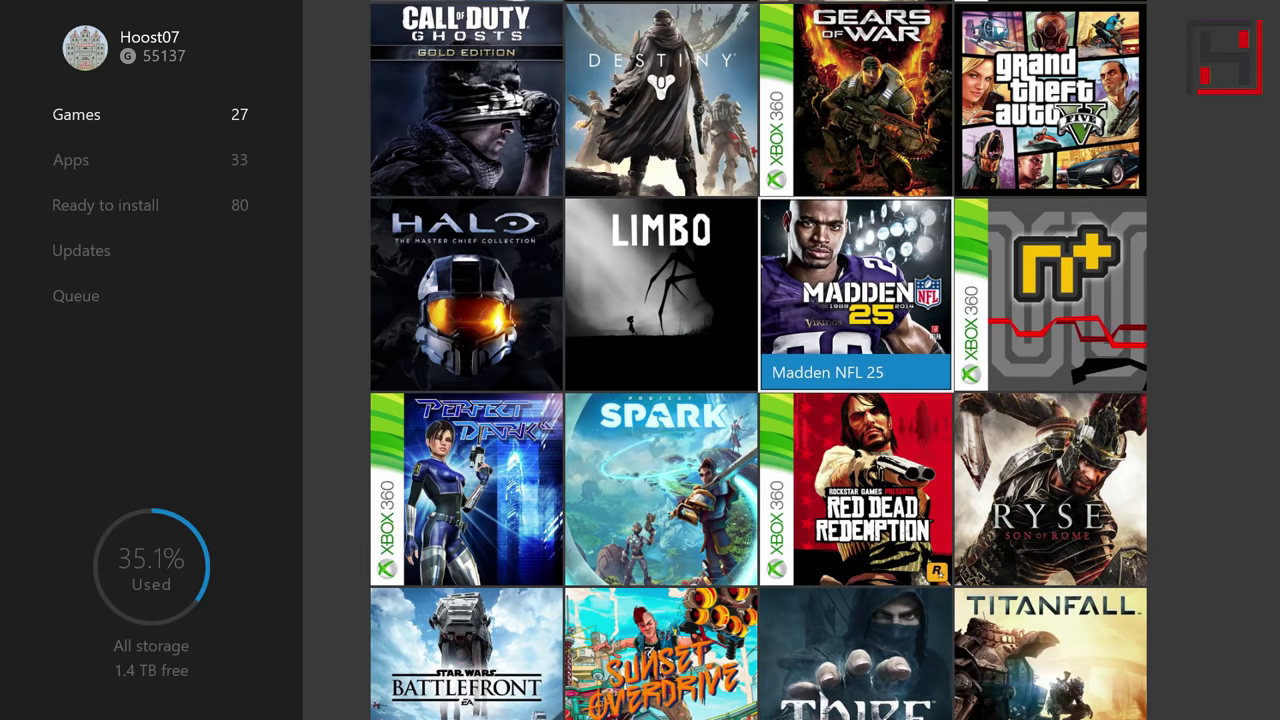
key("Right")
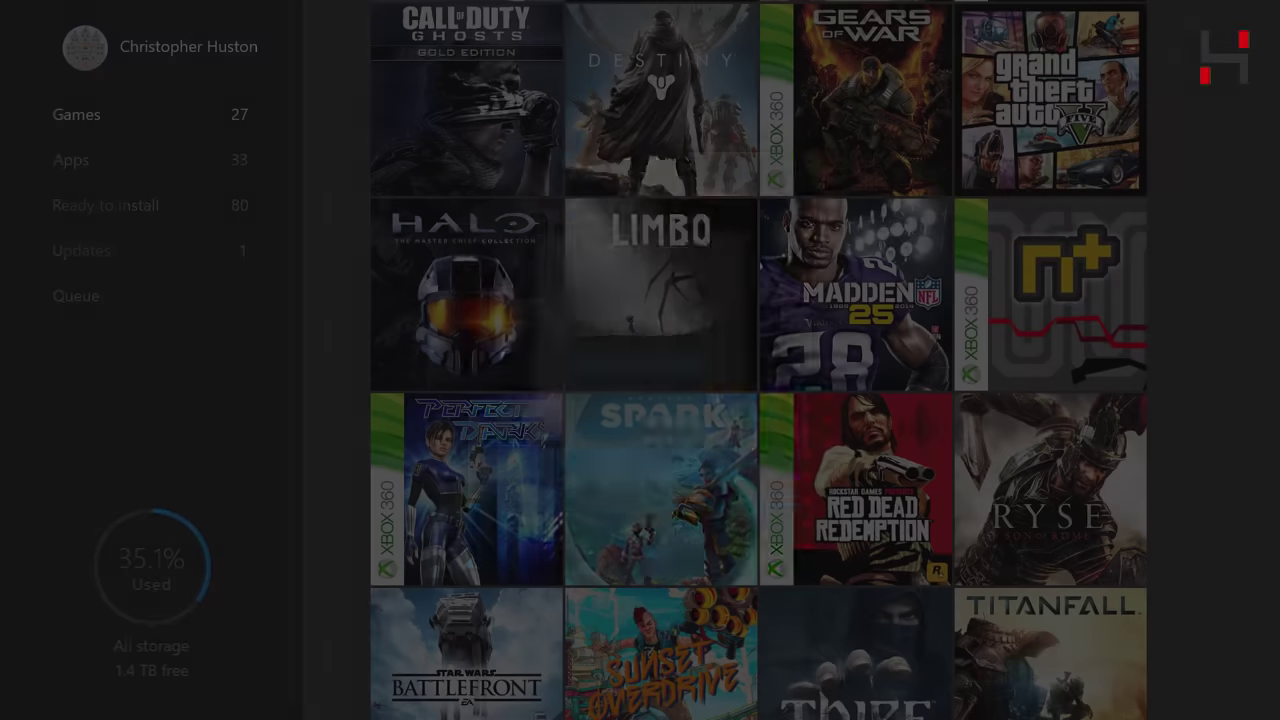
key("Down")
key("Return")
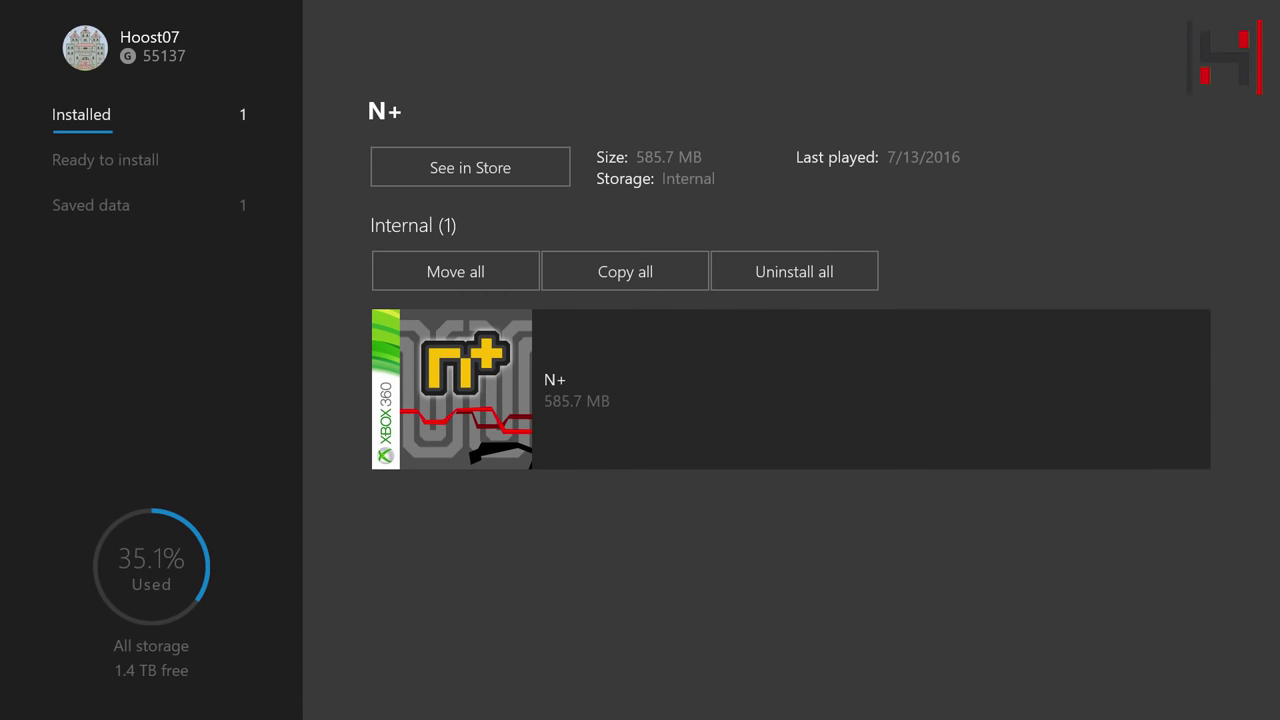
Install N+ Level Pack #3 from the Ready to install content of N+.
key("Down")
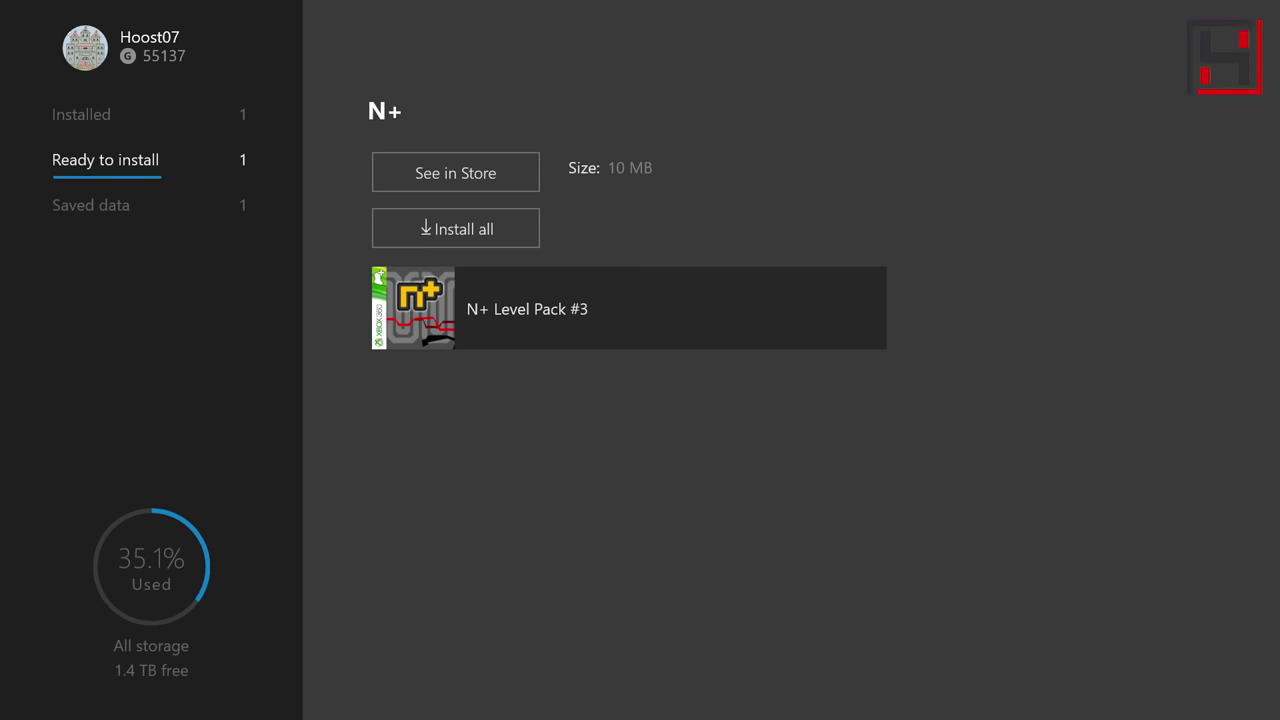
key("Right")
key("Down")
key("Return")
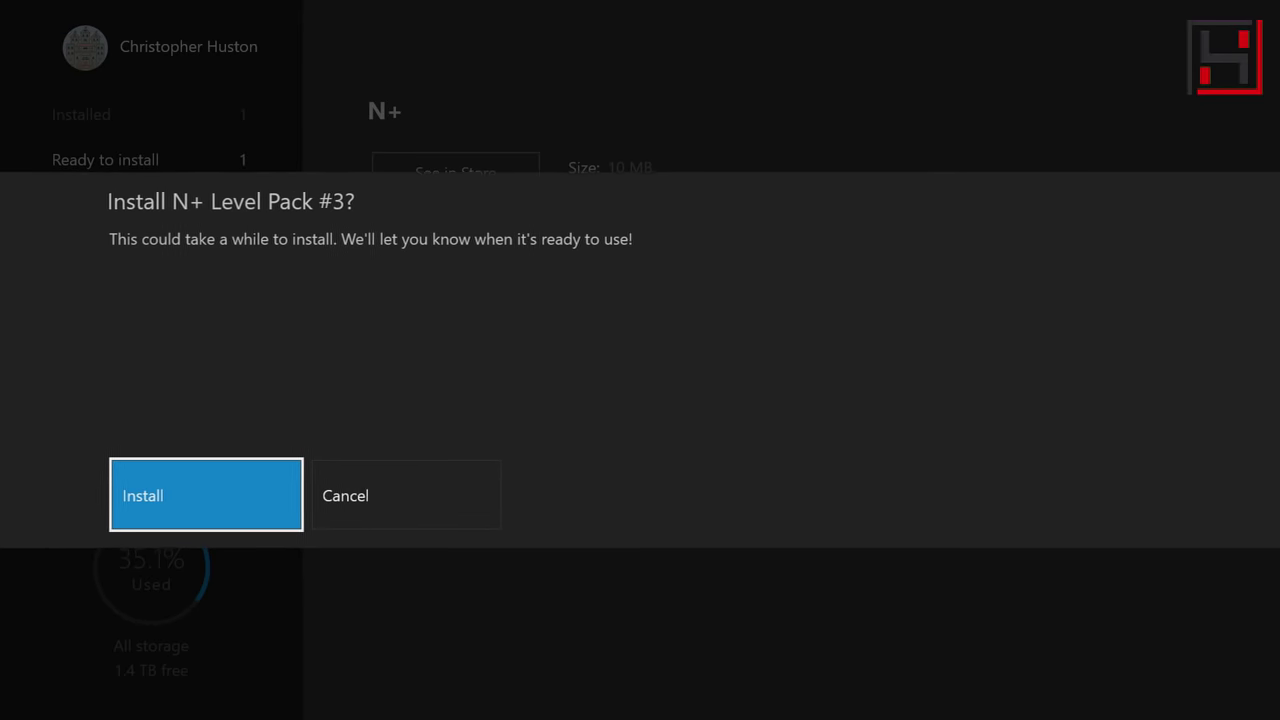
key("Return")
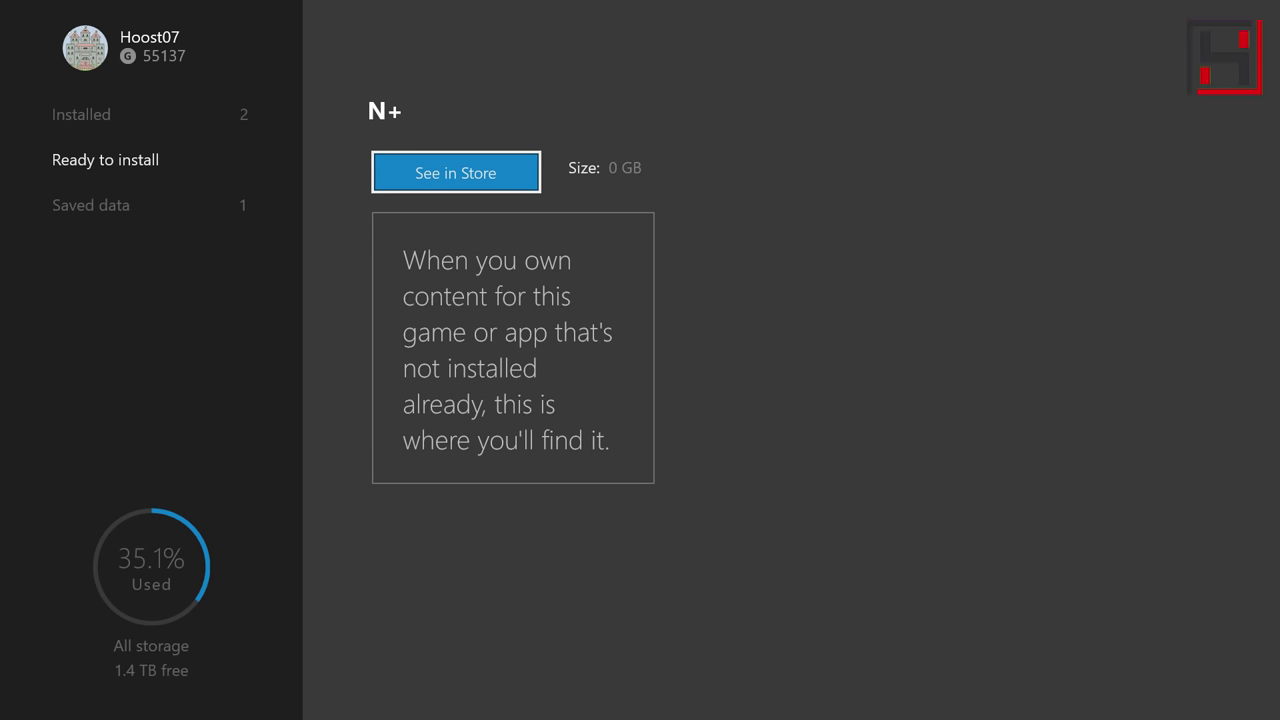
Show the installed content of N+ and open the game's Store page.
key("Left")
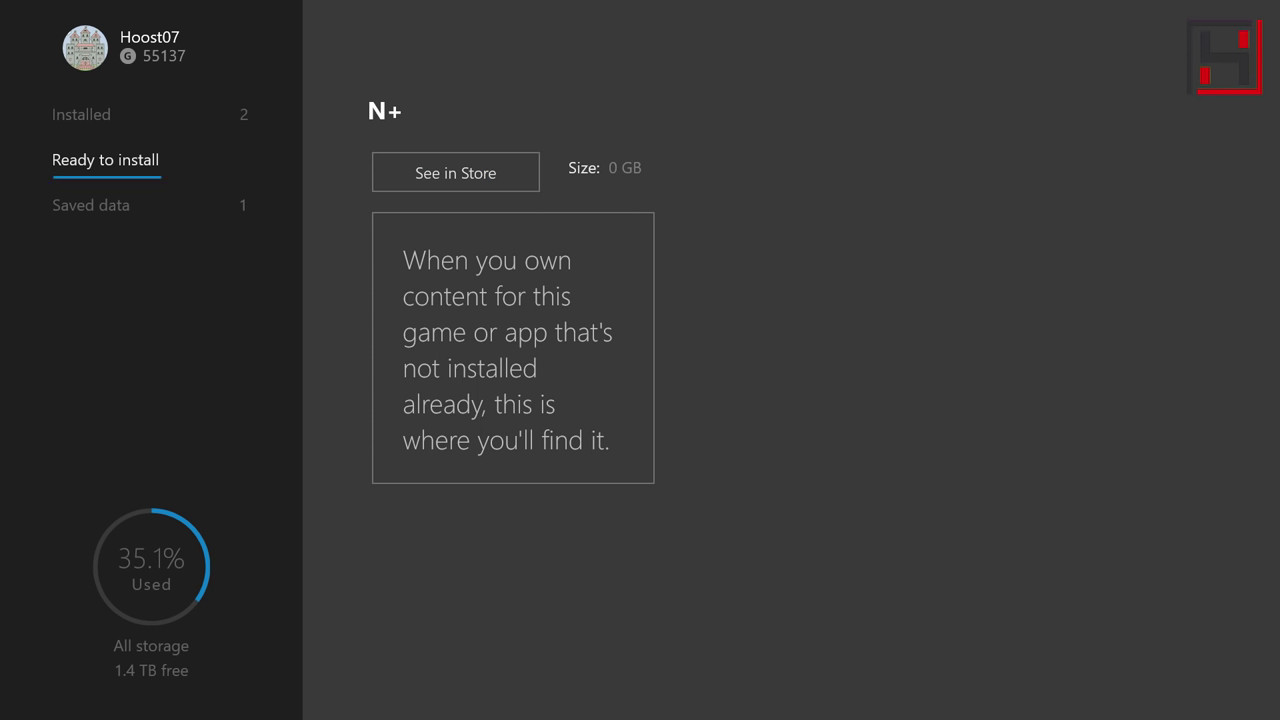
key("Up")
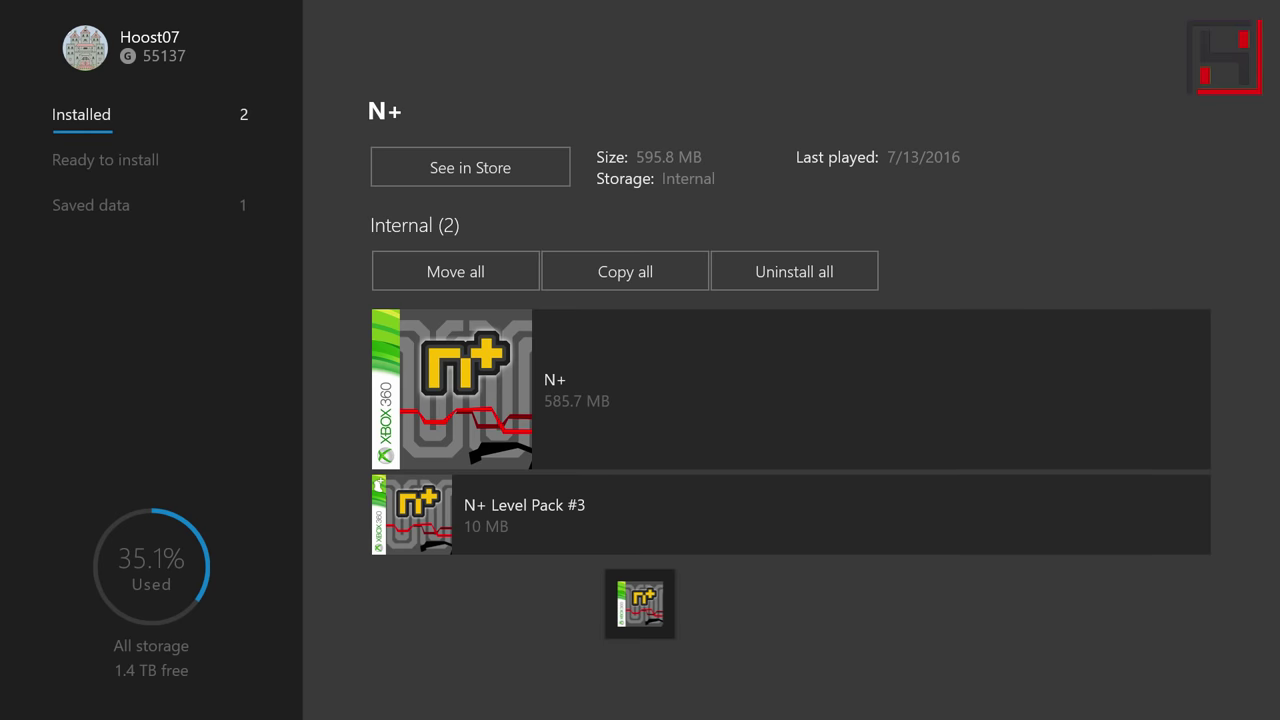
left_click(470, 167)
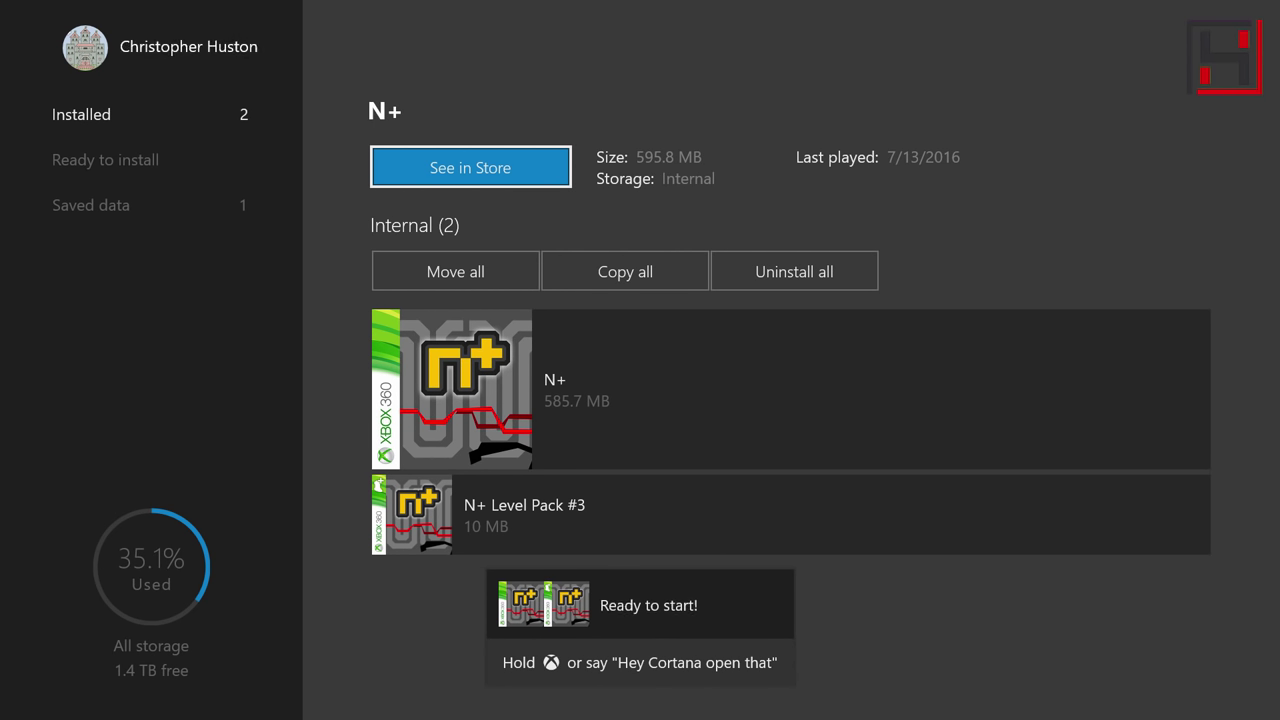
key("Return")
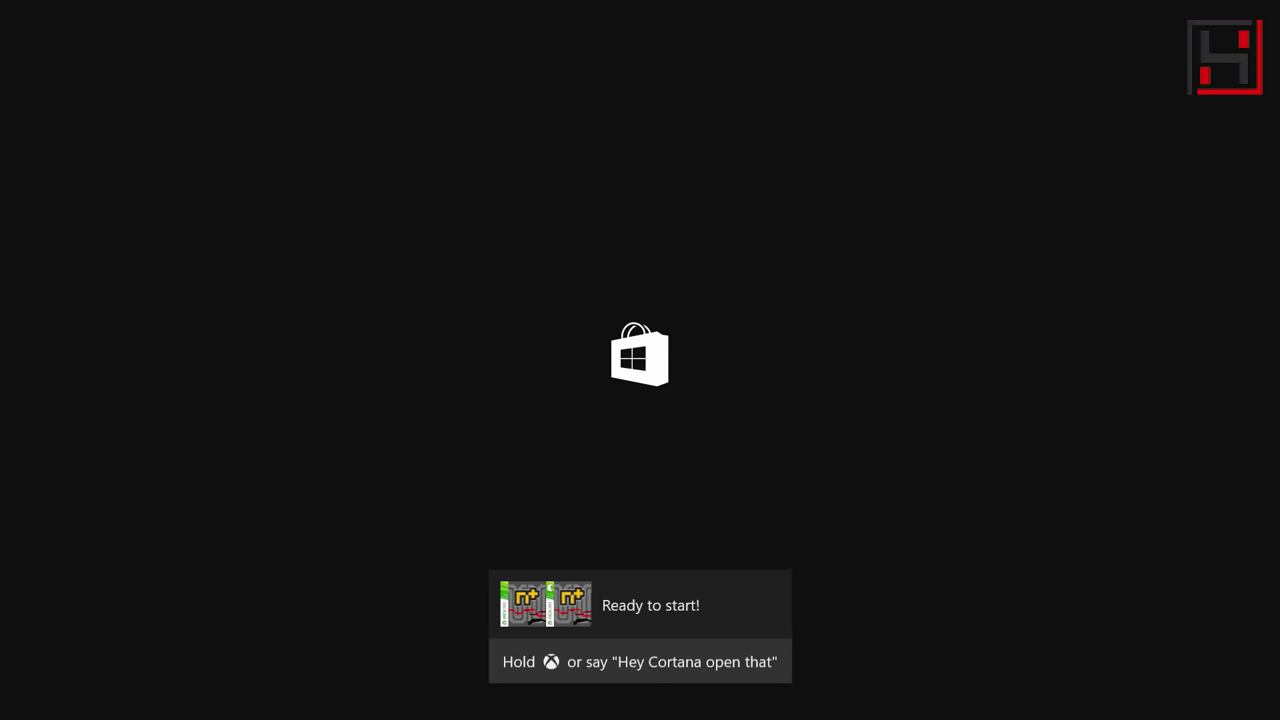